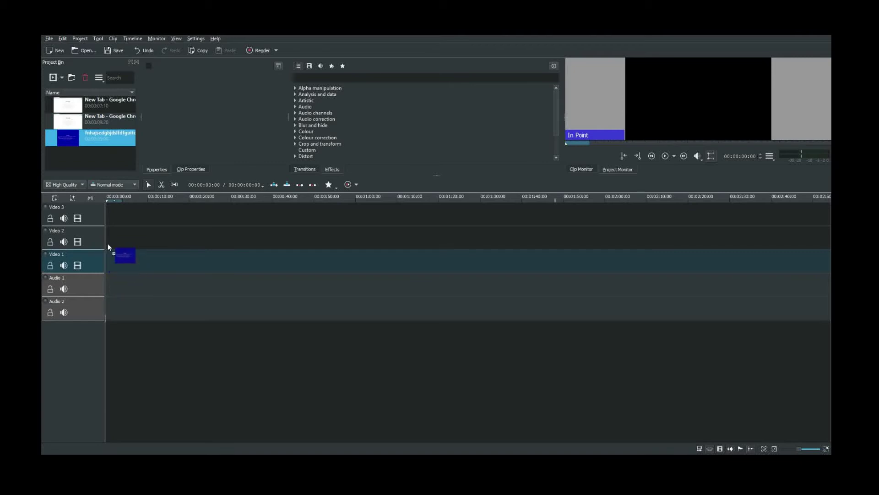
# Place the blue image on the Video 2 track and the 16_36_51 Chrome clip on Video 1 beneath it.
pyautogui.moveTo(103, 170); pyautogui.dragTo(157, 239)
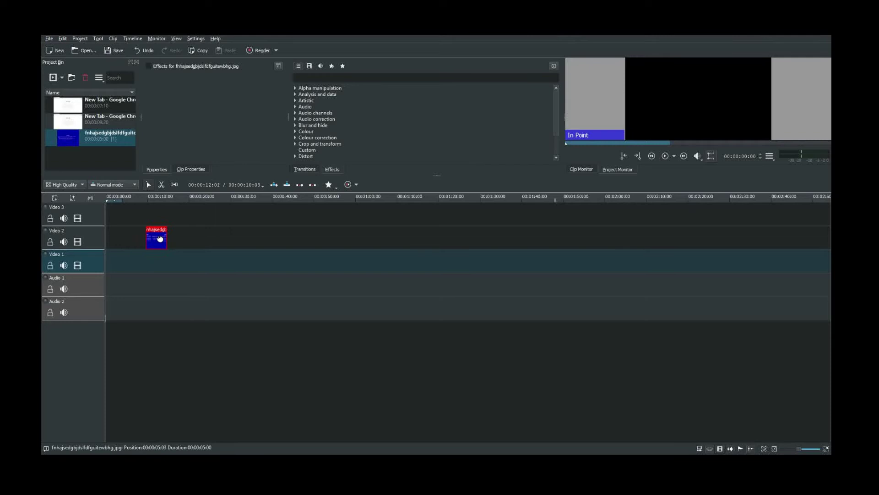
pyautogui.moveTo(91, 121); pyautogui.dragTo(127, 263)
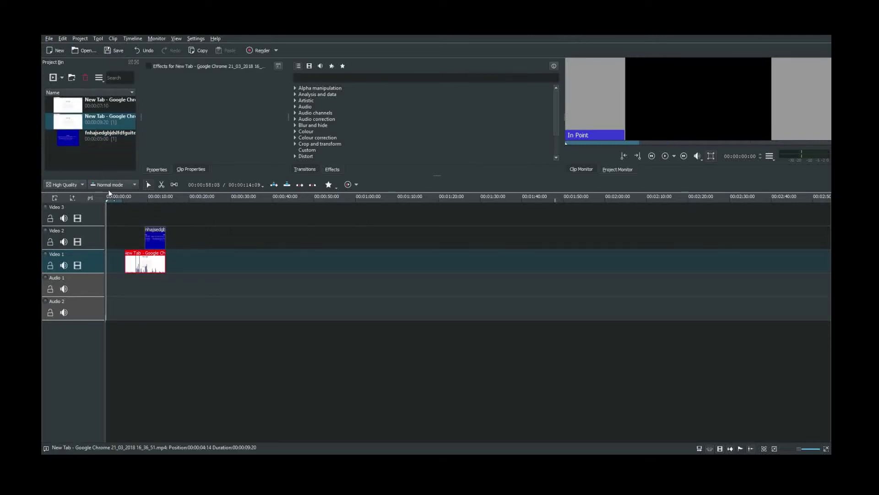
# Play the timeline from about 5 seconds to review how the blue image overlays the Chrome clip.
pyautogui.click(127, 199)
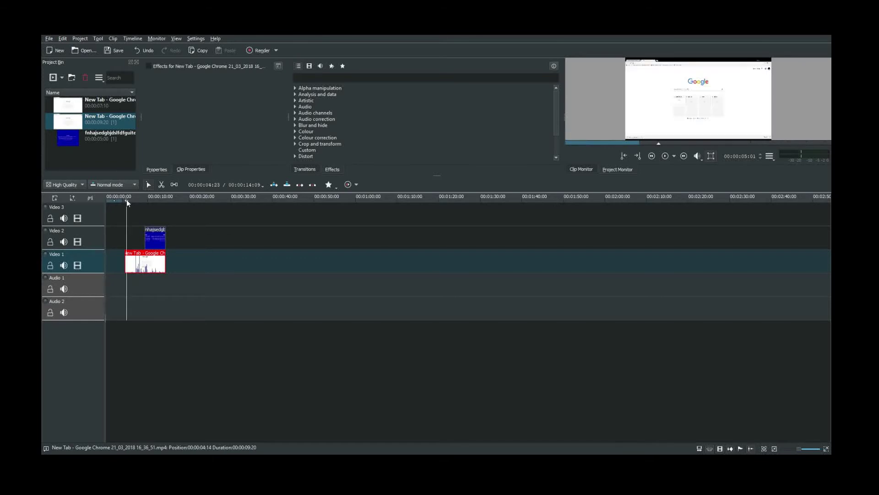
pyautogui.click(663, 158)
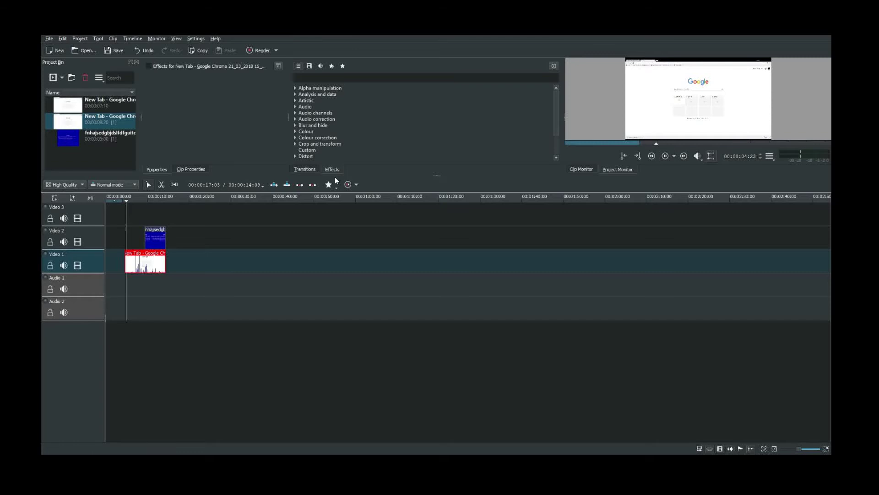
pyautogui.click(128, 200)
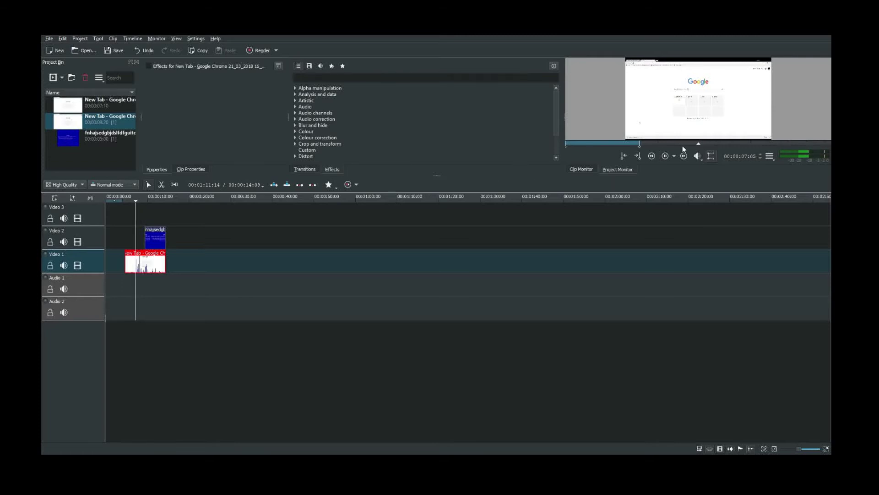
pyautogui.click(664, 156)
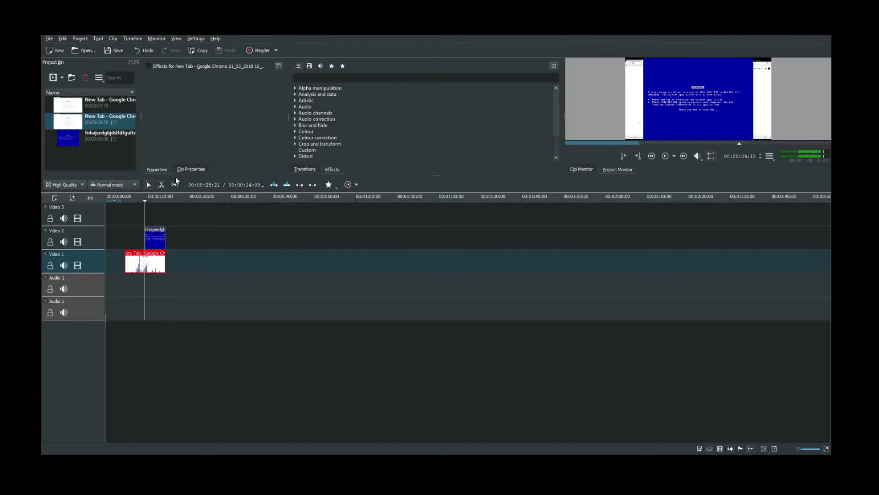
# Cut the Chrome clip on Video 1 where the blue image starts and move its second part to Audio 1.
pyautogui.click(162, 184)
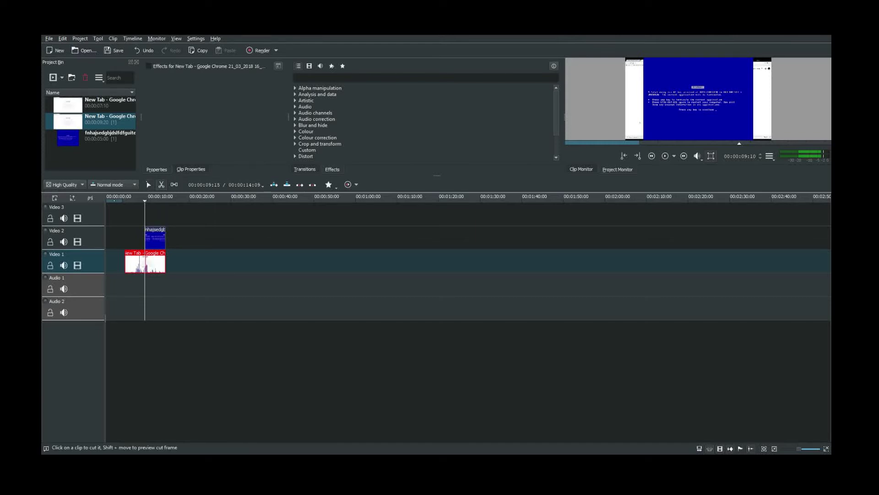
pyautogui.click(145, 263)
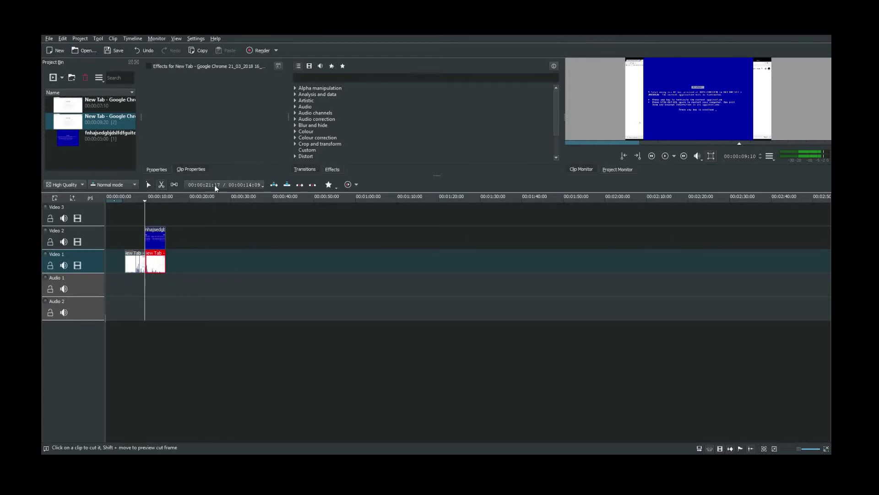
pyautogui.click(148, 184)
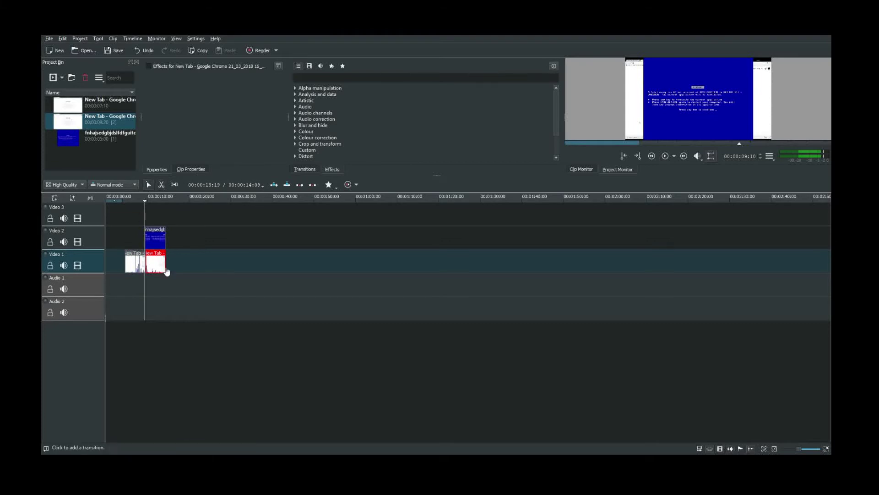
pyautogui.moveTo(161, 261); pyautogui.dragTo(161, 292)
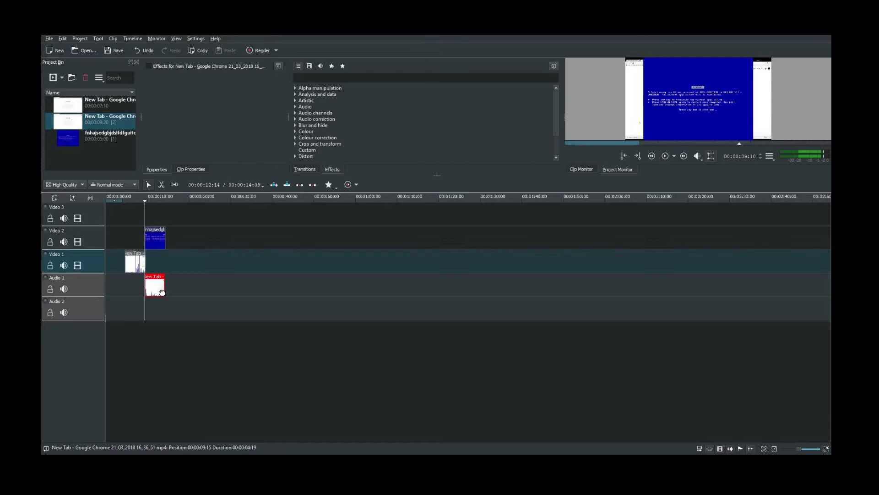
# Play the timeline from the start of the Chrome clip to check the rearranged tracks.
pyautogui.click(162, 243)
pyautogui.click(126, 200)
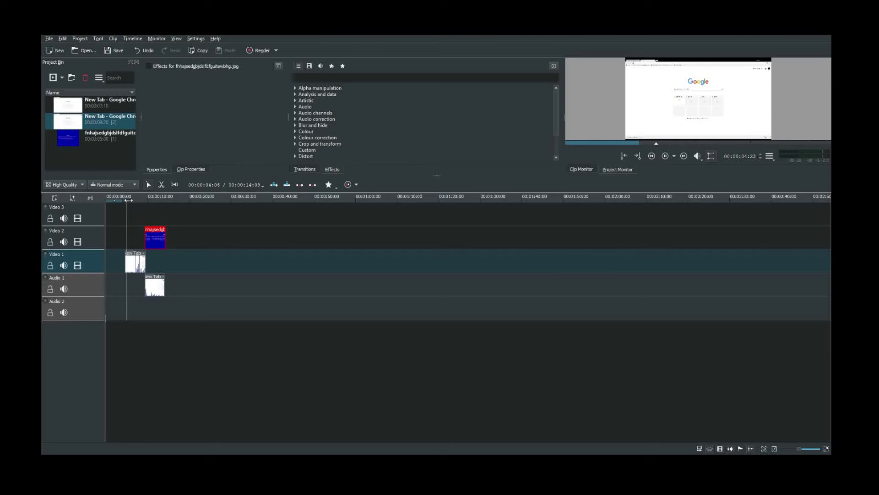
pyautogui.press('space')
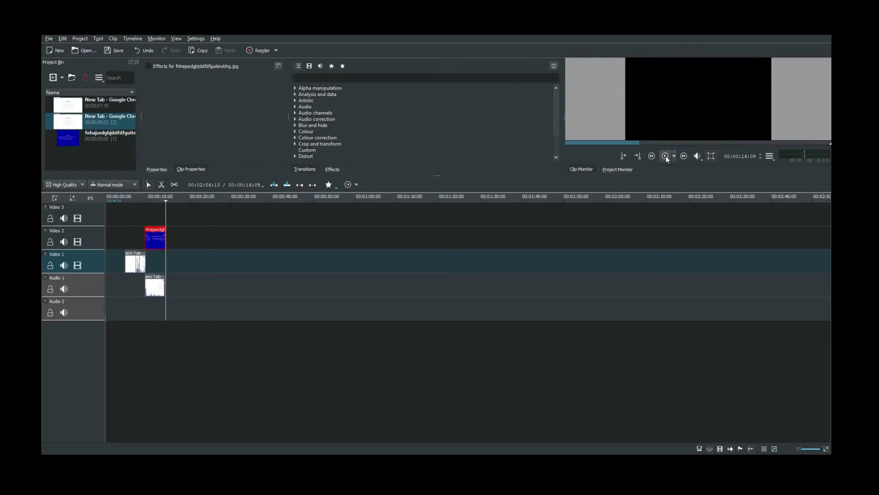
# Return the cut part to Video 1 and extend the blue image's start back to about 00:00:05:08.
pyautogui.moveTo(145, 283)
pyautogui.mouseDown()
pyautogui.moveTo(172, 263)
pyautogui.moveTo(151, 269)
pyautogui.mouseUp()
pyautogui.click(155, 242)
pyautogui.moveTo(153, 240); pyautogui.dragTo(136, 251)
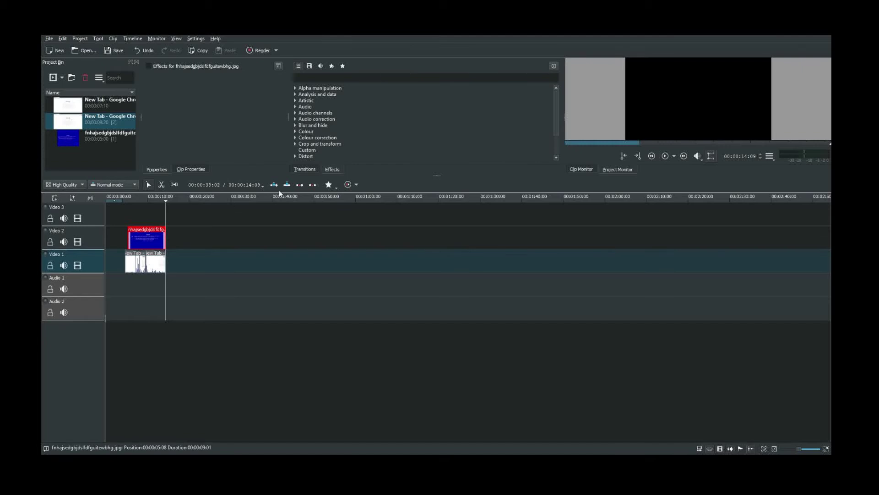
# Find the Position and Zoom effect and apply it to the blue image on Video 2.
pyautogui.click(315, 169)
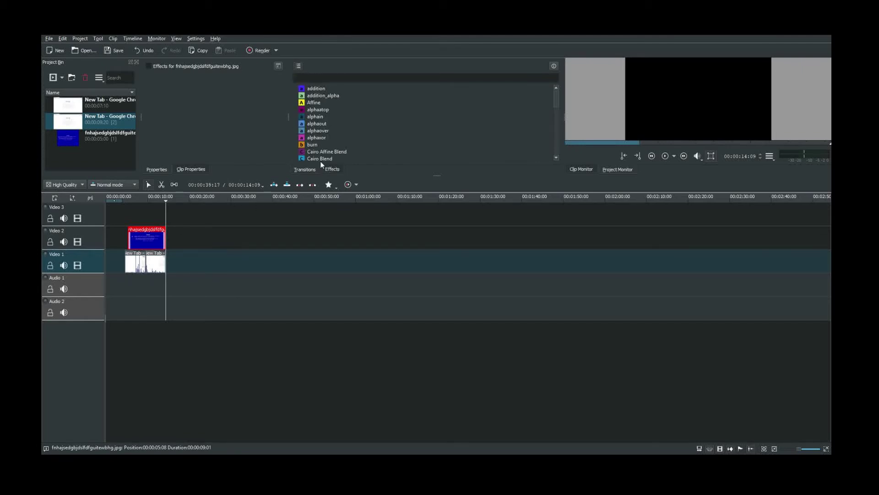
pyautogui.click(333, 168)
pyautogui.click(319, 79)
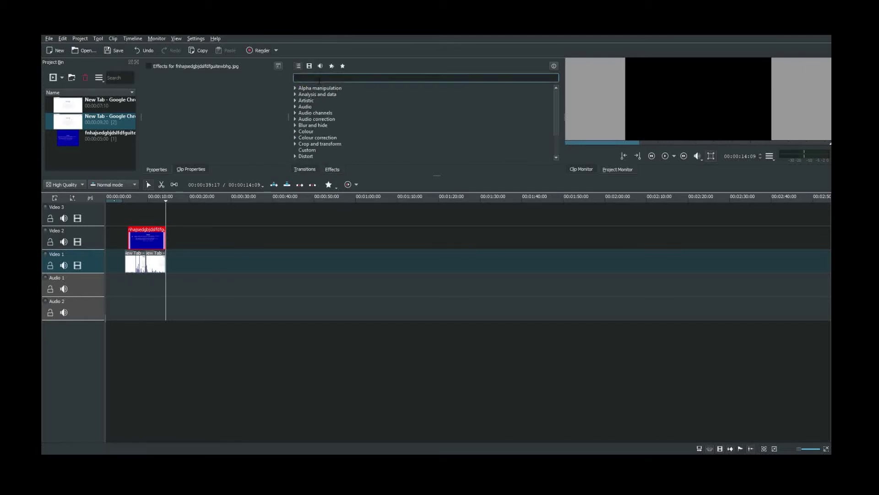
pyautogui.write('pos')
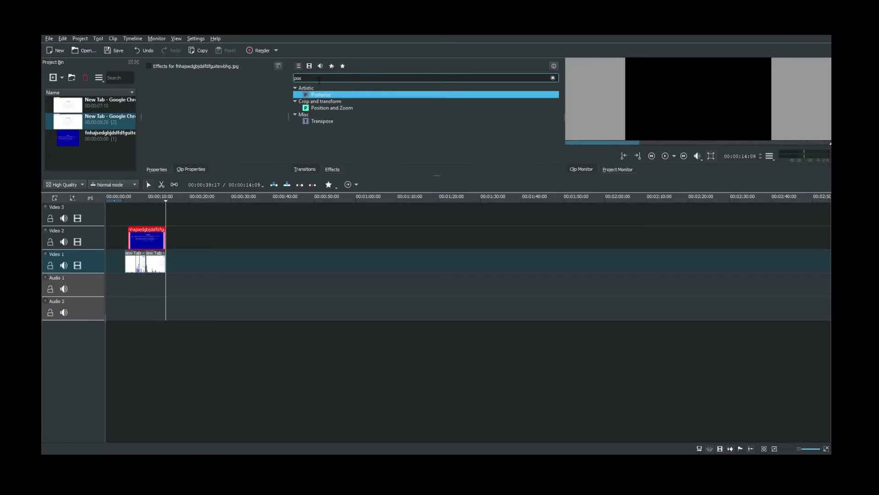
pyautogui.moveTo(342, 108); pyautogui.dragTo(164, 234)
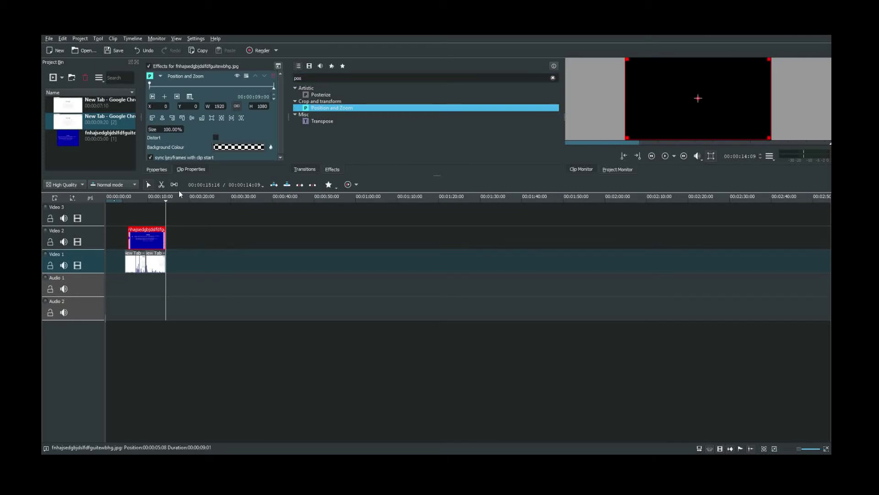
# Scale the blue image to about 50% and place it in the lower-right of the frame at about X 1031, Y 421.
pyautogui.click(153, 198)
pyautogui.moveTo(628, 138); pyautogui.dragTo(695, 95)
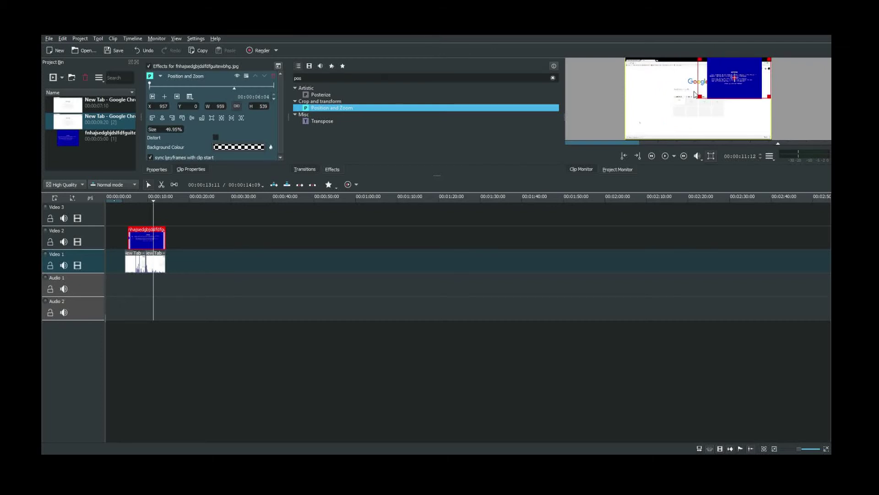
pyautogui.moveTo(740, 77); pyautogui.dragTo(742, 111)
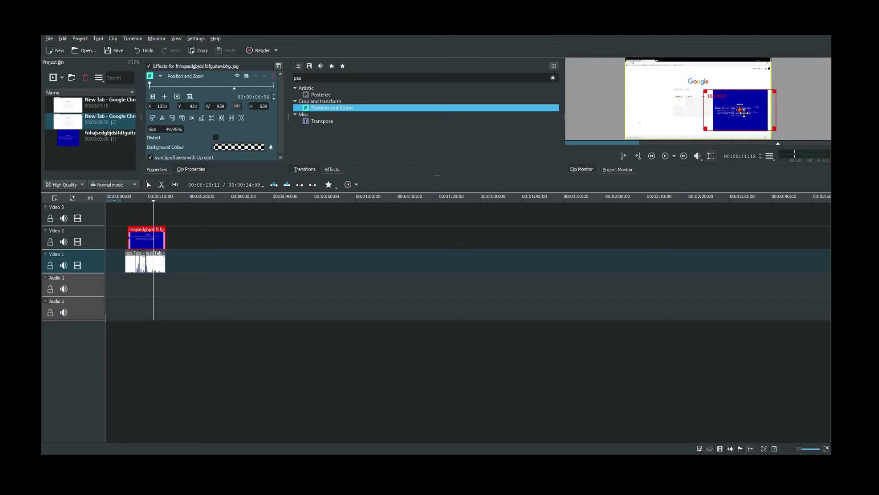
# Play the timeline from about 6 seconds to review the picture-in-picture image.
pyautogui.click(131, 198)
pyautogui.click(664, 157)
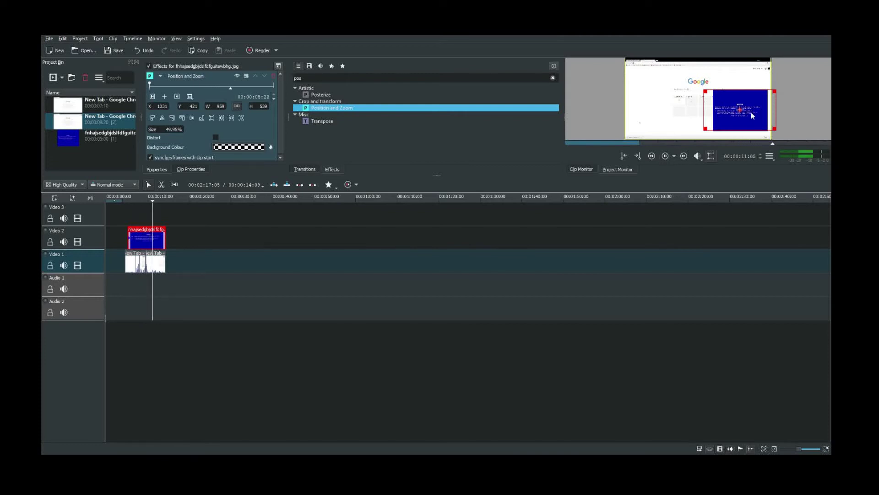
pyautogui.click(666, 156)
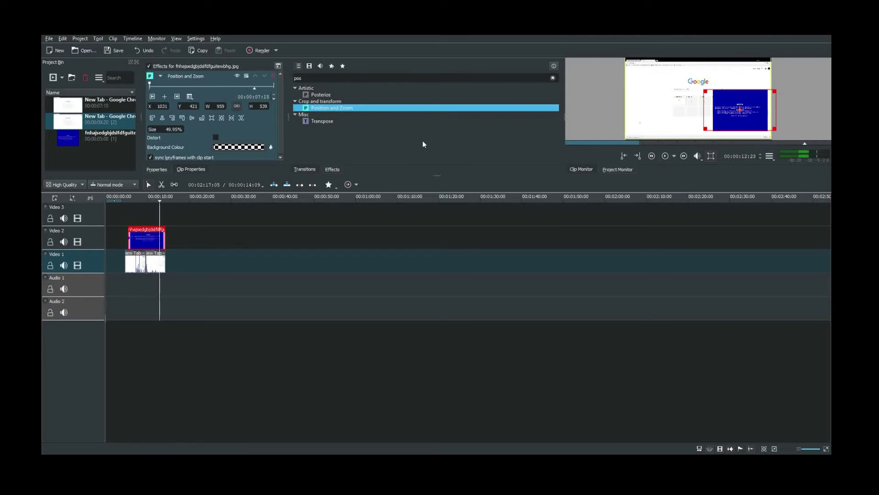
# Add the 16_37_08 Chrome clip to Video 2 at about 17 seconds and move the blue image to Video 1 at about 35 seconds.
pyautogui.moveTo(70, 110); pyautogui.dragTo(208, 240)
pyautogui.moveTo(147, 239); pyautogui.dragTo(270, 264)
pyautogui.moveTo(227, 244); pyautogui.dragTo(196, 243)
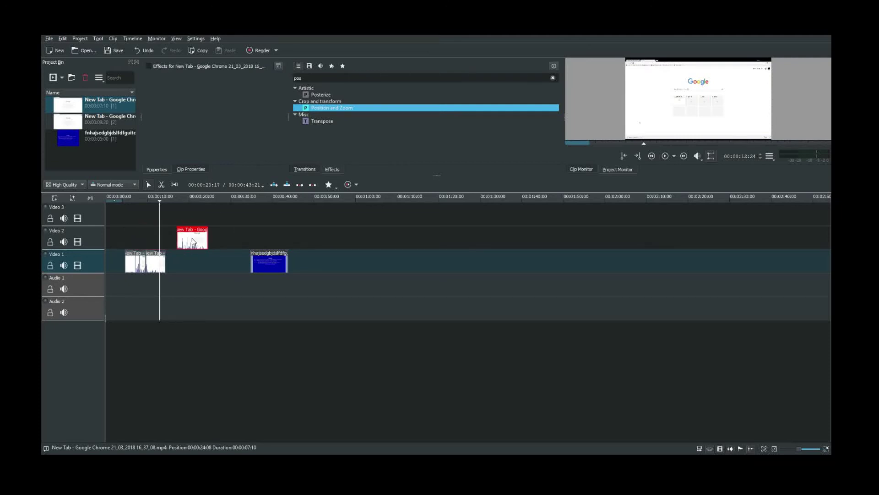
# Apply the Mute effect to the 16_37_08 clip, and move it to Audio 1 beneath the Chrome footage at about 00:00:06:24.
pyautogui.click(310, 66)
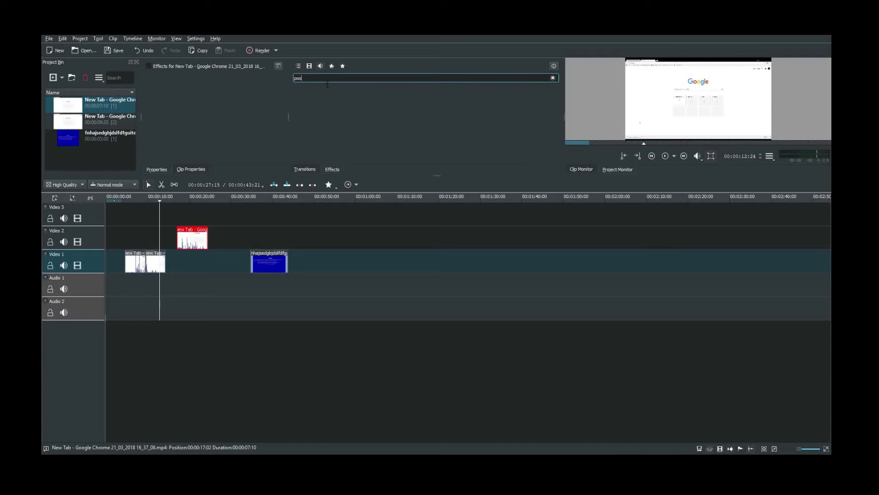
pyautogui.write('au')
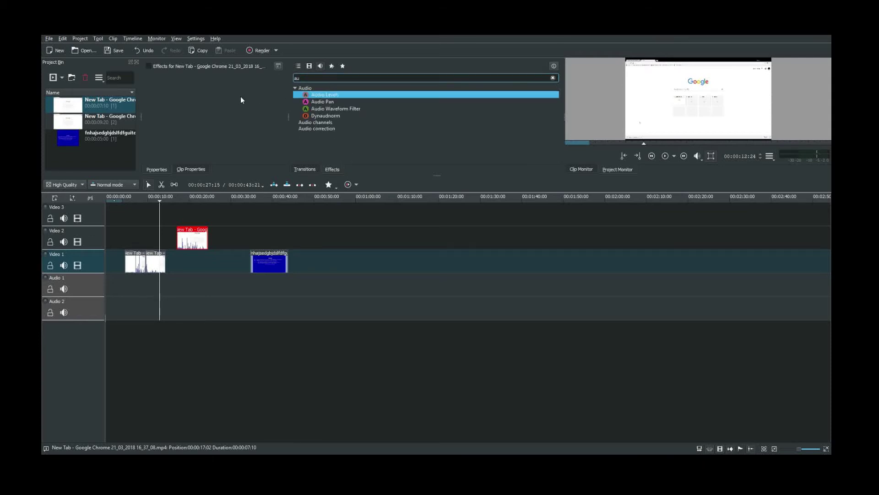
pyautogui.press('BackSpace')
pyautogui.press('BackSpace')
pyautogui.write('mute')
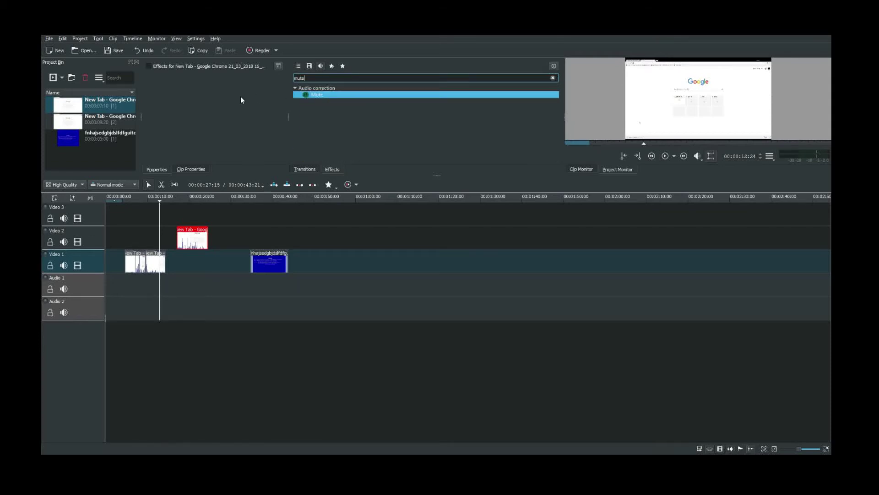
pyautogui.moveTo(322, 96); pyautogui.dragTo(200, 237)
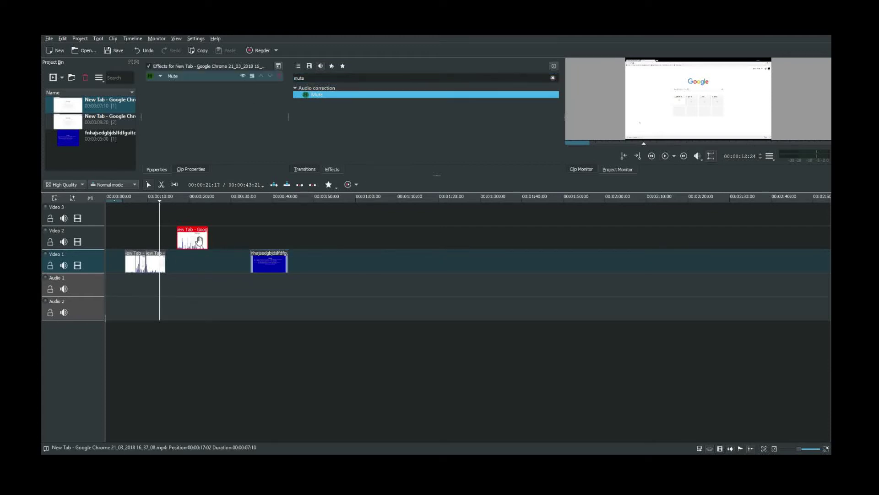
pyautogui.moveTo(196, 240); pyautogui.dragTo(157, 292)
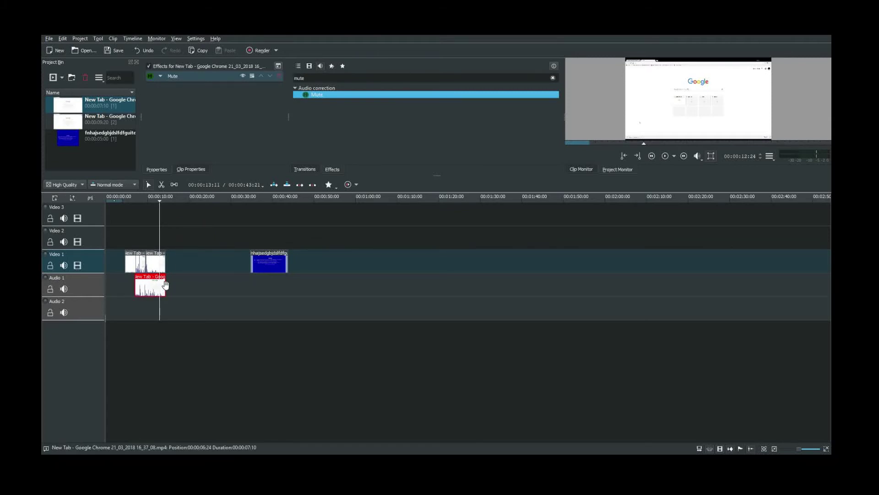
# Find the Position and Zoom effect and apply it to the muted clip on Audio 1.
pyautogui.click(315, 171)
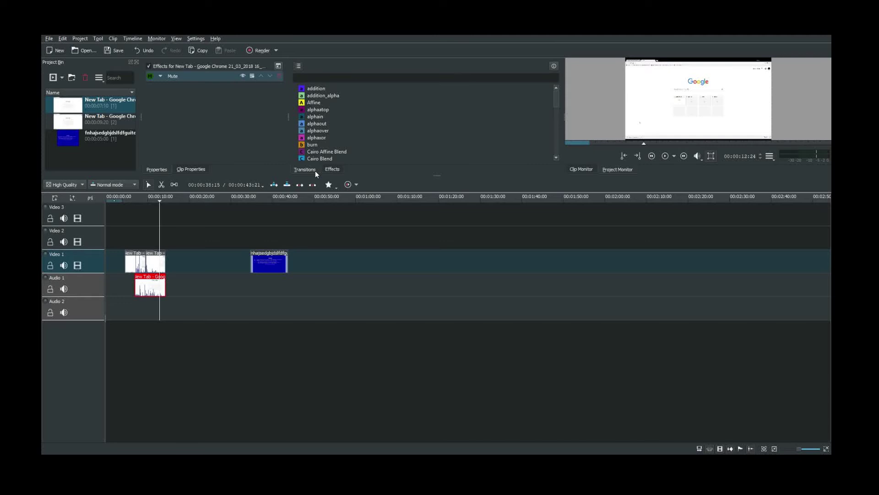
pyautogui.click(342, 169)
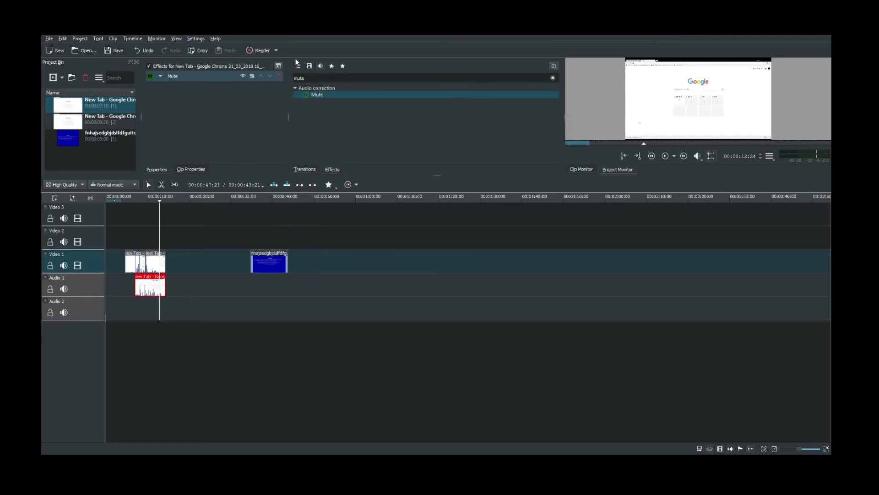
pyautogui.click(309, 66)
pyautogui.moveTo(307, 78); pyautogui.dragTo(215, 86)
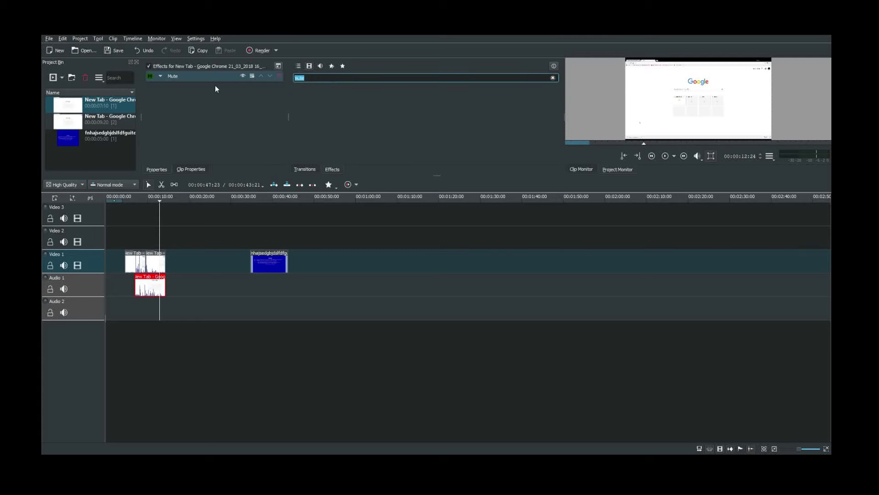
pyautogui.write('pos')
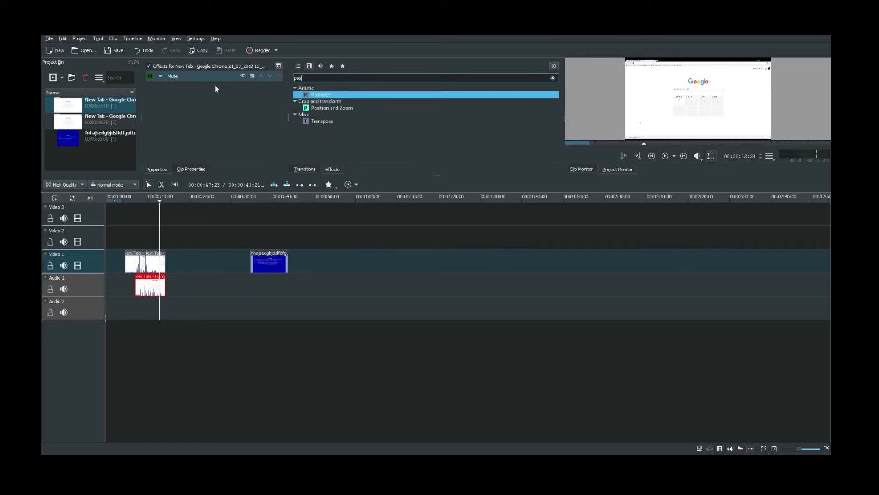
pyautogui.click(319, 108)
pyautogui.moveTo(318, 106); pyautogui.dragTo(150, 283)
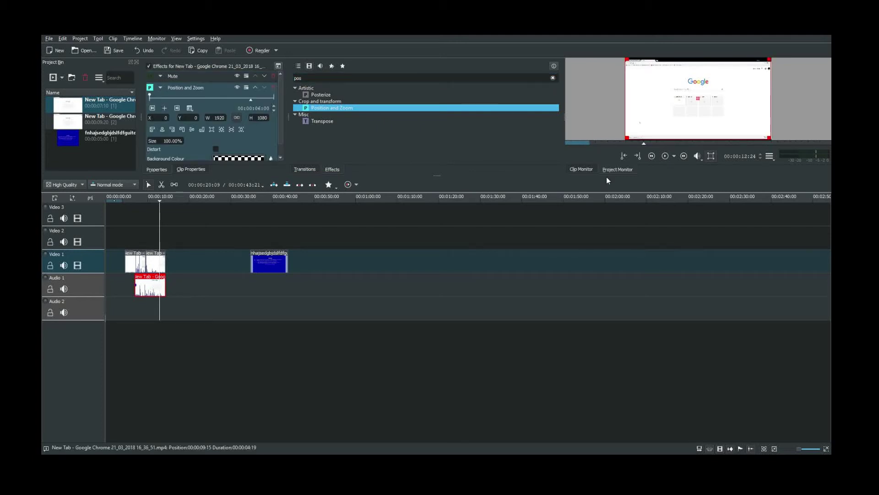
# Scale the muted clip's frame to about 66% and move it toward the lower-right to about X 556, Y 291.
pyautogui.moveTo(628, 138); pyautogui.dragTo(676, 112)
pyautogui.moveTo(728, 90); pyautogui.dragTo(721, 108)
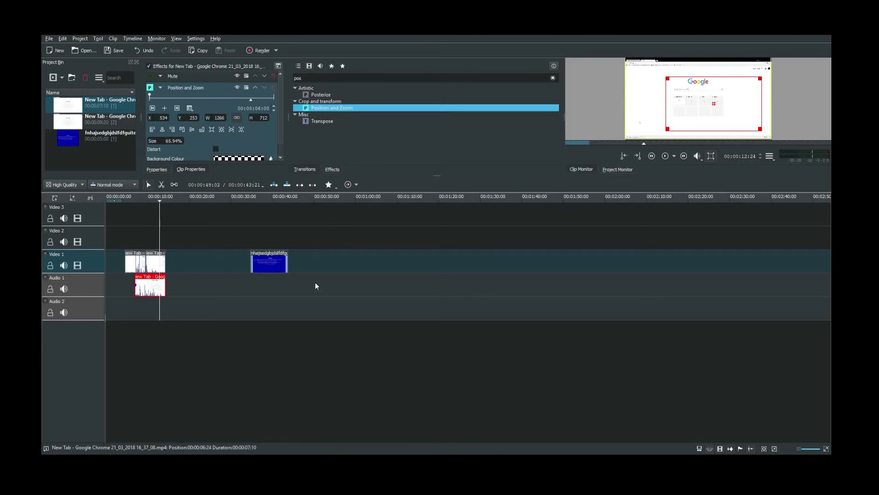
pyautogui.moveTo(717, 110)
pyautogui.mouseDown()
pyautogui.moveTo(710, 119)
pyautogui.moveTo(718, 113)
pyautogui.mouseUp()
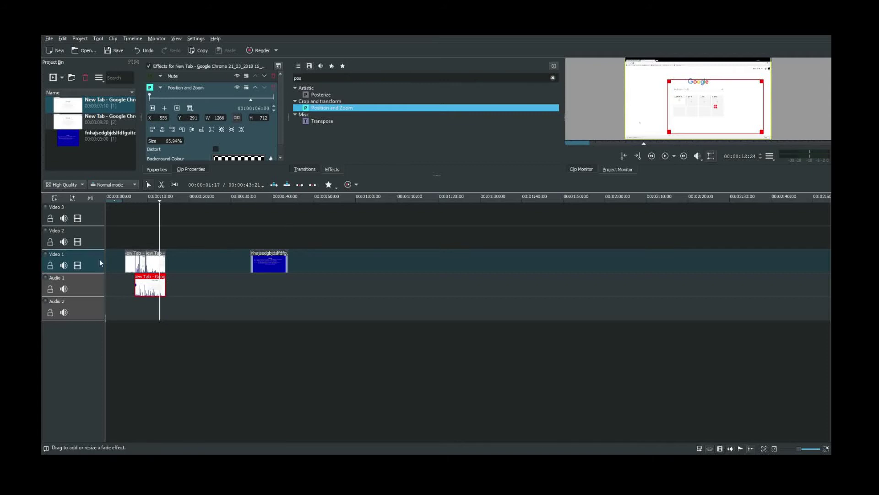
pyautogui.click(156, 266)
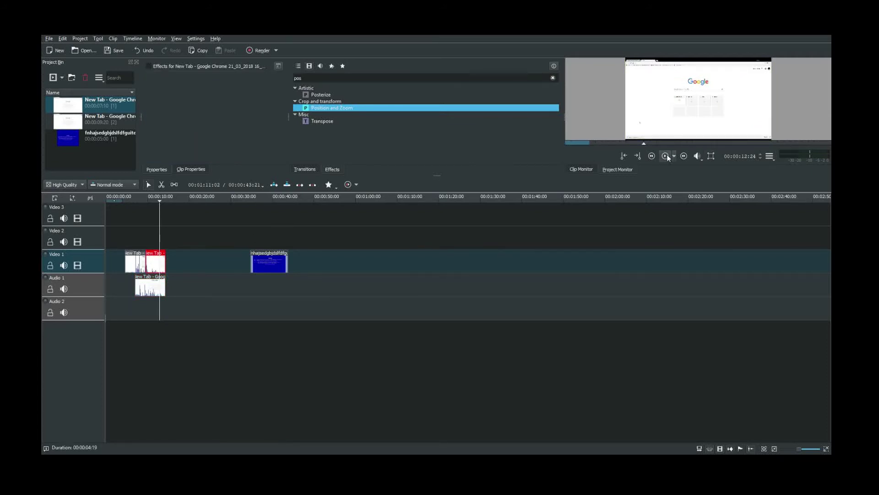
# Play the timeline from about 00:00:08 to preview the overlaid muted clip.
pyautogui.click(140, 200)
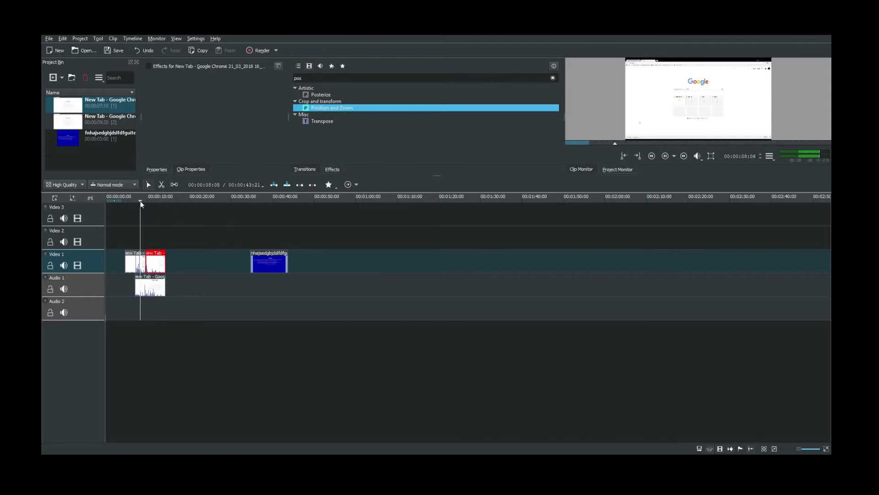
pyautogui.press('space')
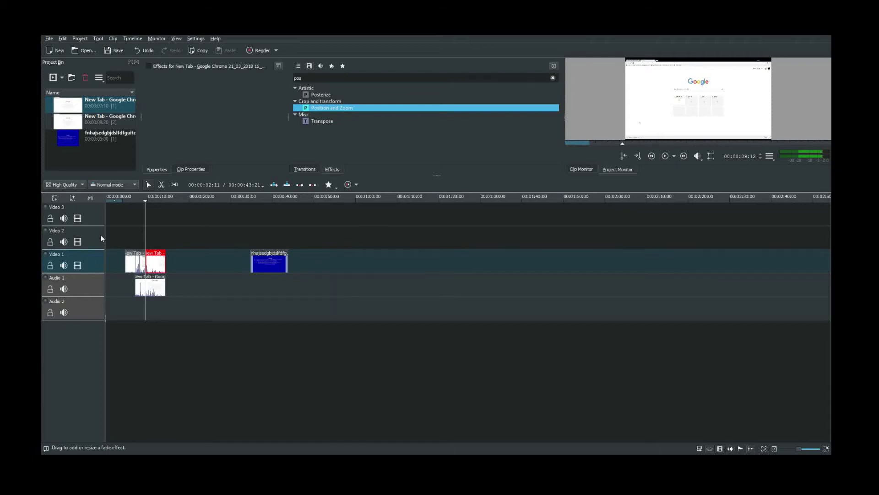
# Clear the timeline by deleting the muted overlay clip, the blue image and both pieces of the Chrome footage.
pyautogui.moveTo(158, 281); pyautogui.dragTo(275, 284)
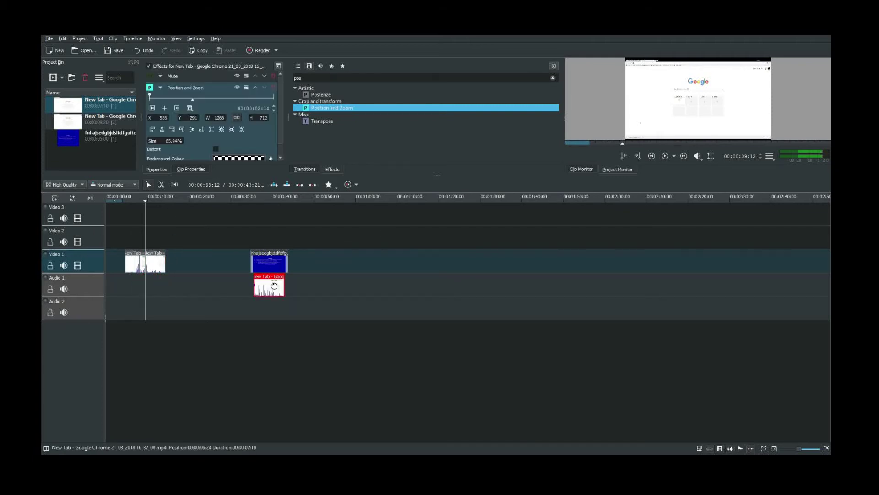
pyautogui.press('Delete')
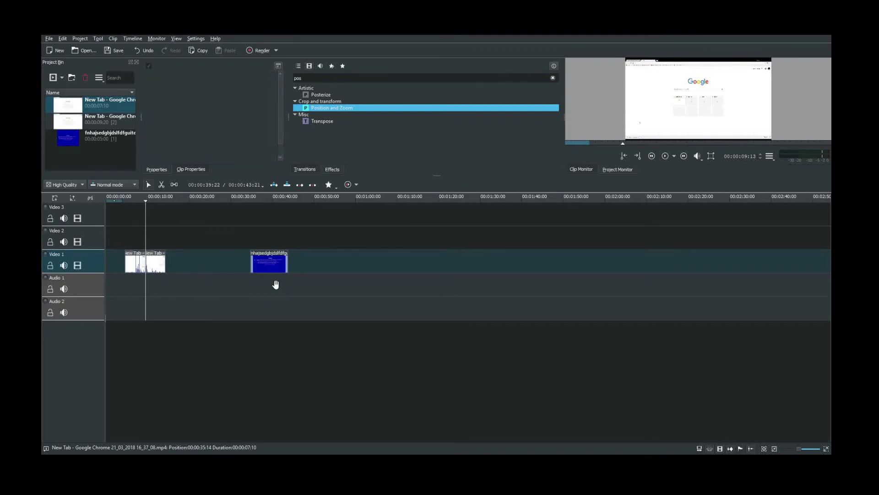
pyautogui.click(270, 272)
pyautogui.press('Delete')
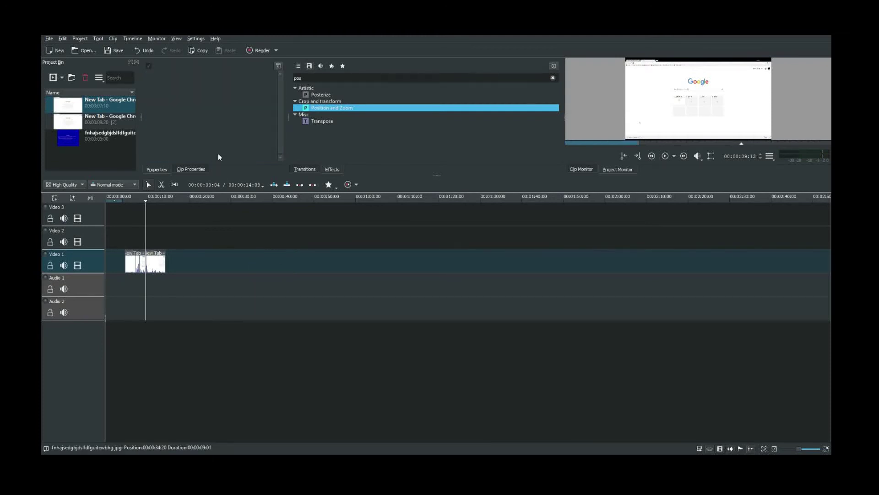
pyautogui.click(157, 270)
pyautogui.press('Delete')
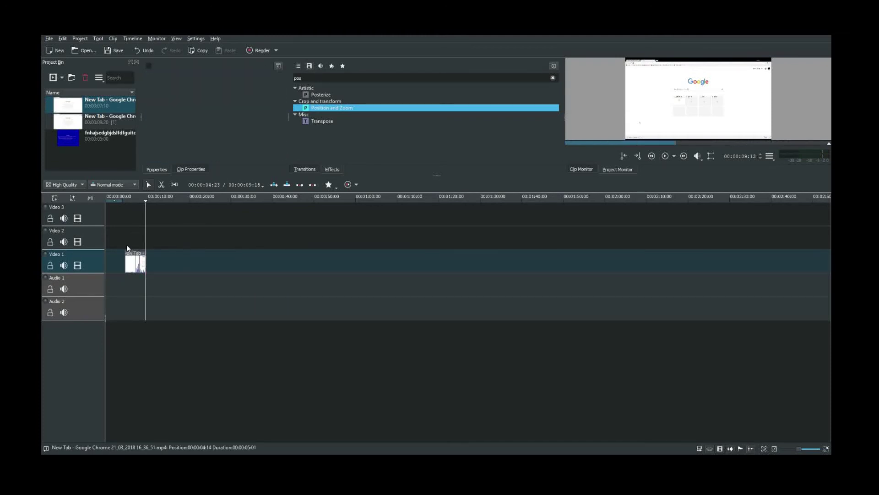
pyautogui.click(133, 261)
pyautogui.press('Delete')
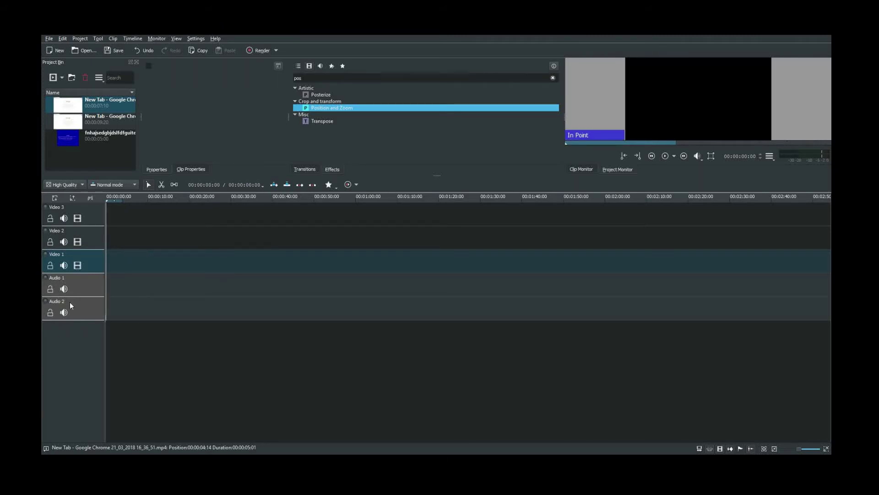
# Add the blue image to Video 1 at about 00:00:08:17 and apply the Position and Zoom effect to it.
pyautogui.moveTo(89, 139); pyautogui.dragTo(142, 265)
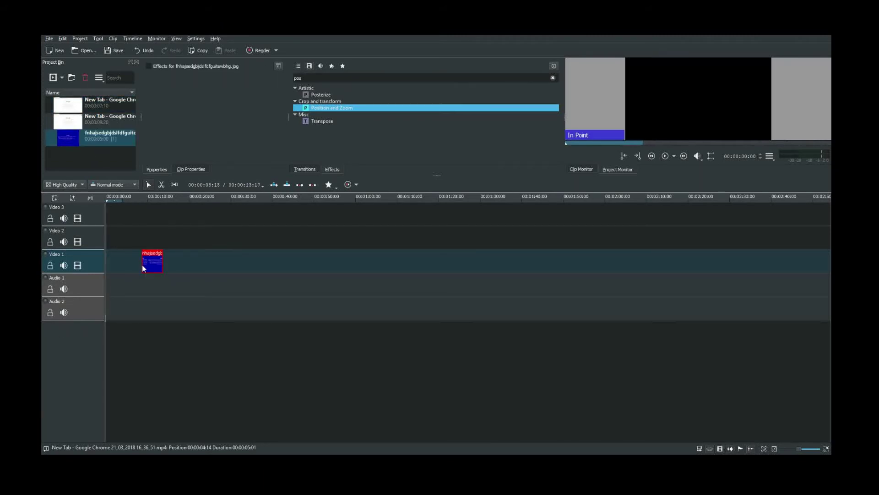
pyautogui.click(312, 65)
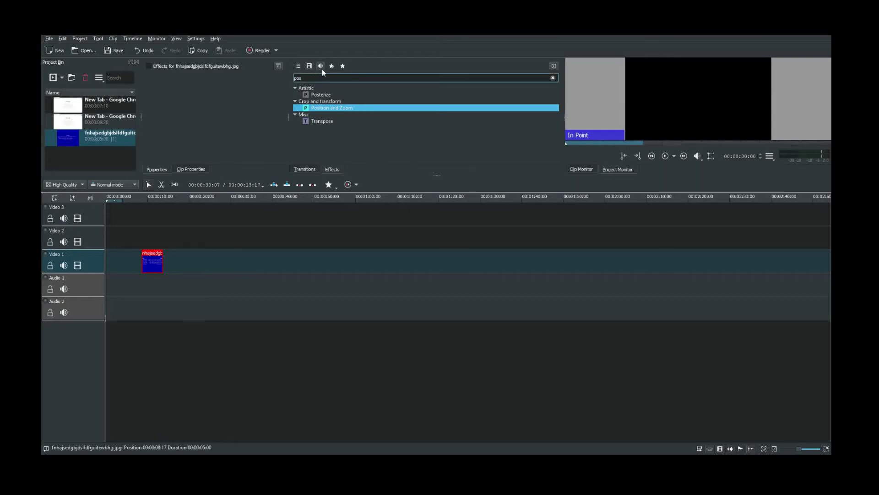
pyautogui.click(320, 67)
pyautogui.click(310, 67)
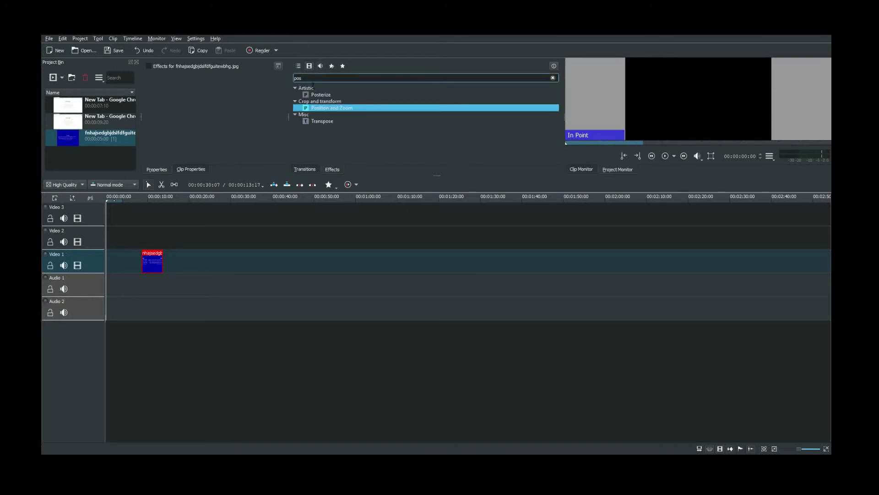
pyautogui.press('Return')
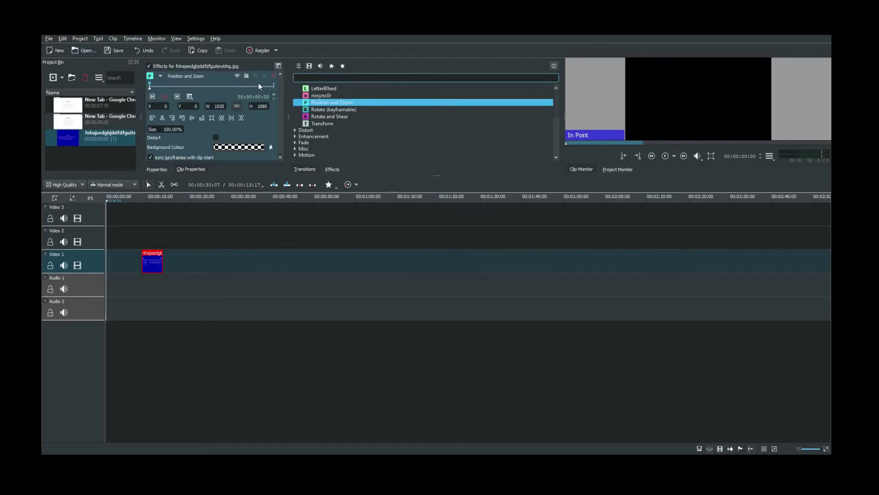
# Move the blue image to the start of Video 1 and apply a Dynamic Text effect reading "This screen is annoying!".
pyautogui.write('tex')
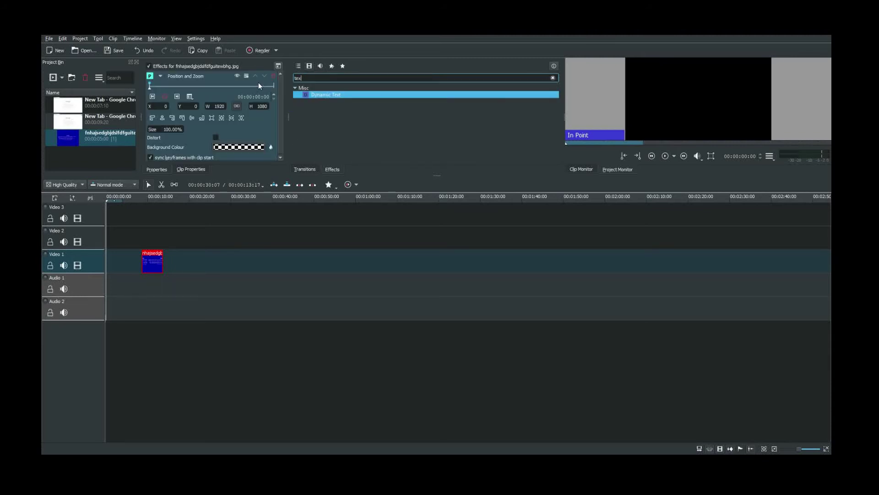
pyautogui.moveTo(328, 94); pyautogui.dragTo(124, 260)
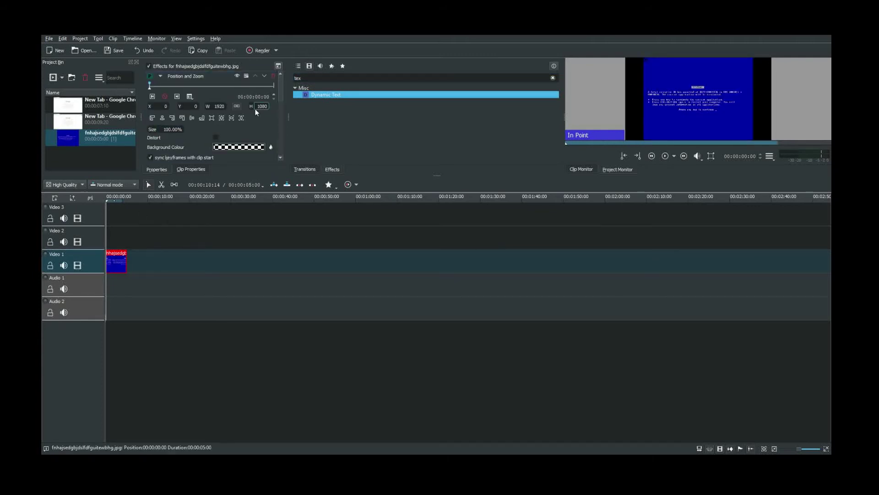
pyautogui.moveTo(281, 89); pyautogui.dragTo(268, 155)
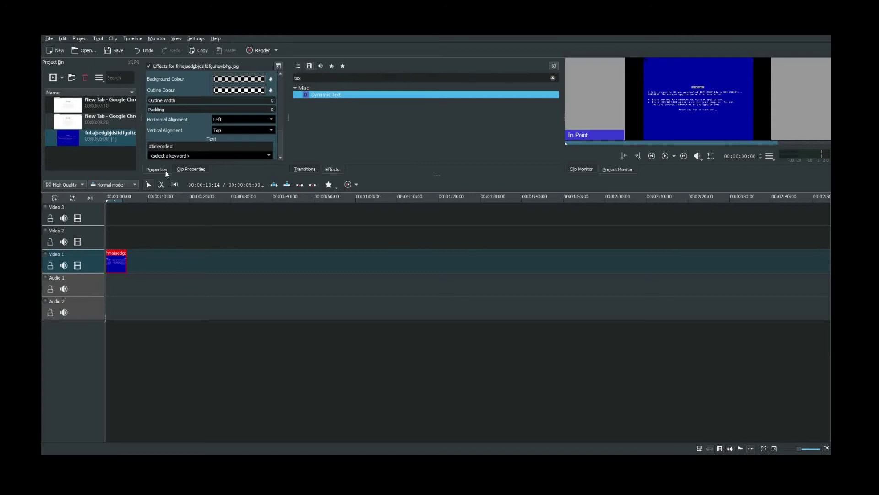
pyautogui.tripleClick(181, 146)
pyautogui.press('BackSpace')
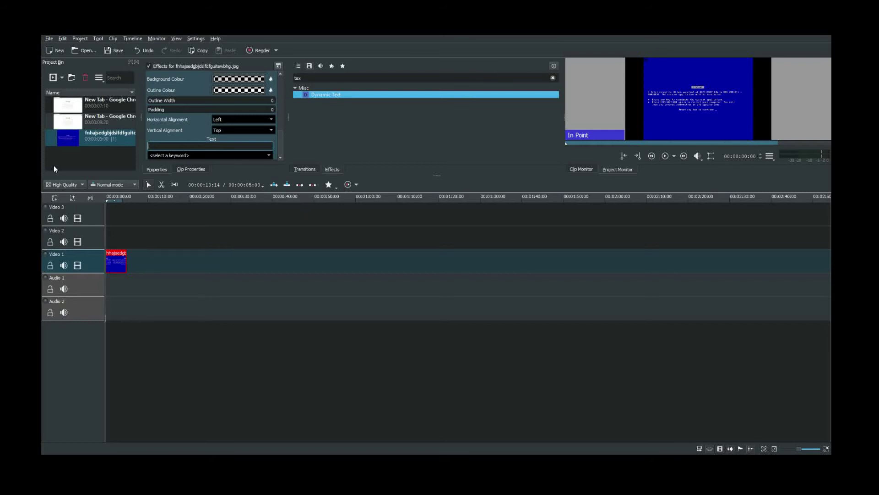
pyautogui.write('This screen is annoying!')
pyautogui.click(298, 157)
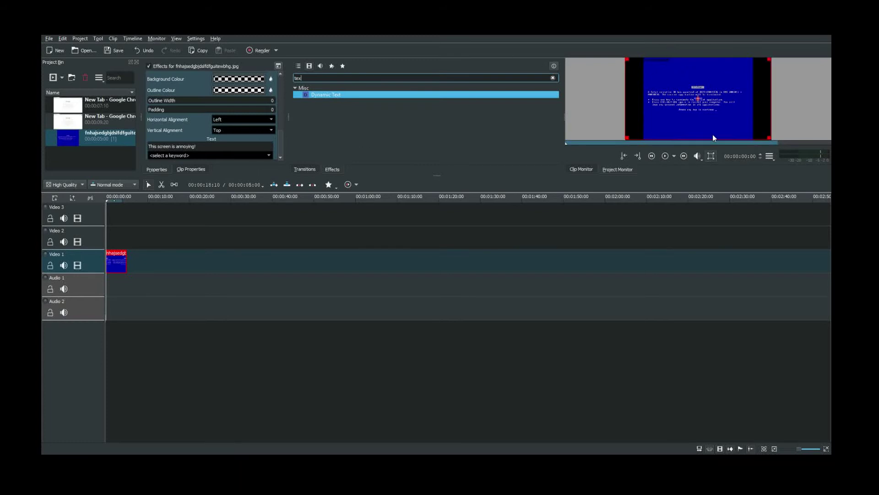
# Set the Dynamic Text font size to 110 and move the text frame to about X 280, Y 15.
pyautogui.moveTo(700, 100); pyautogui.dragTo(729, 104)
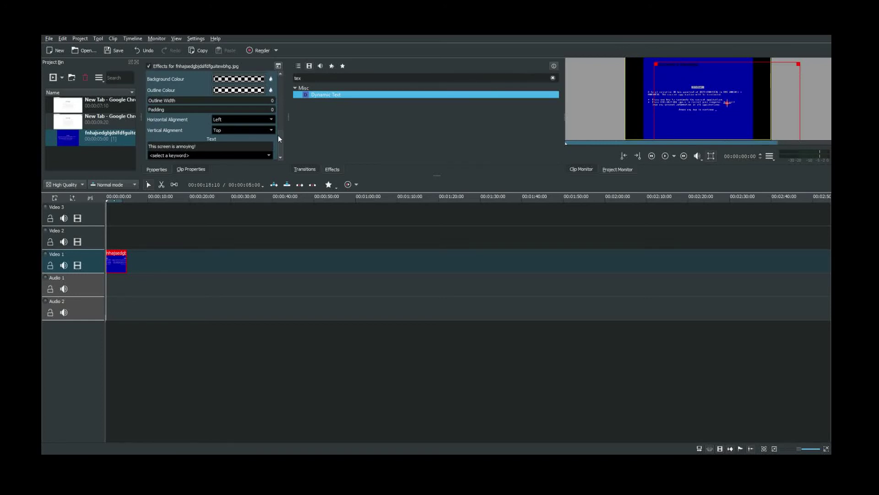
pyautogui.moveTo(280, 143); pyautogui.dragTo(282, 105)
pyautogui.scroll(-3, 280, 110)
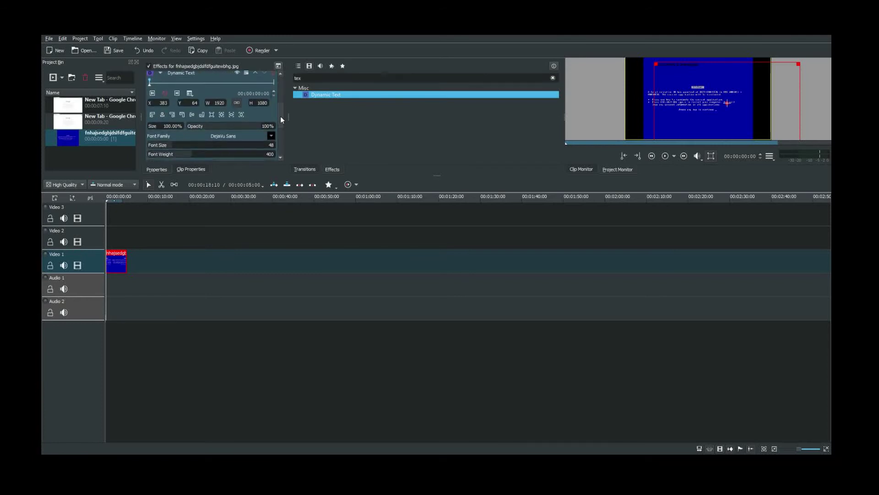
pyautogui.click(245, 128)
pyautogui.moveTo(245, 128); pyautogui.dragTo(211, 132)
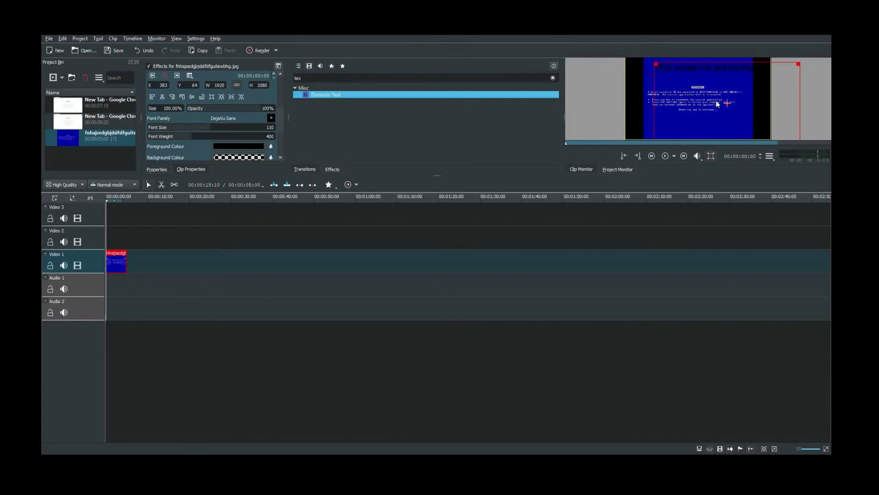
pyautogui.moveTo(731, 109)
pyautogui.mouseDown()
pyautogui.moveTo(739, 100)
pyautogui.moveTo(720, 101)
pyautogui.mouseUp()
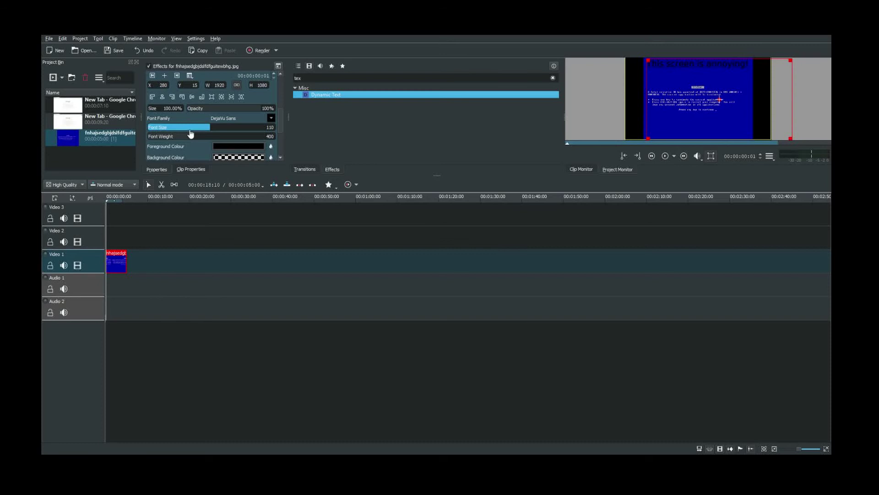
# Set the text's foreground colour to white and its background colour to dark blue, and hide the edit frame in the monitor.
pyautogui.click(226, 157)
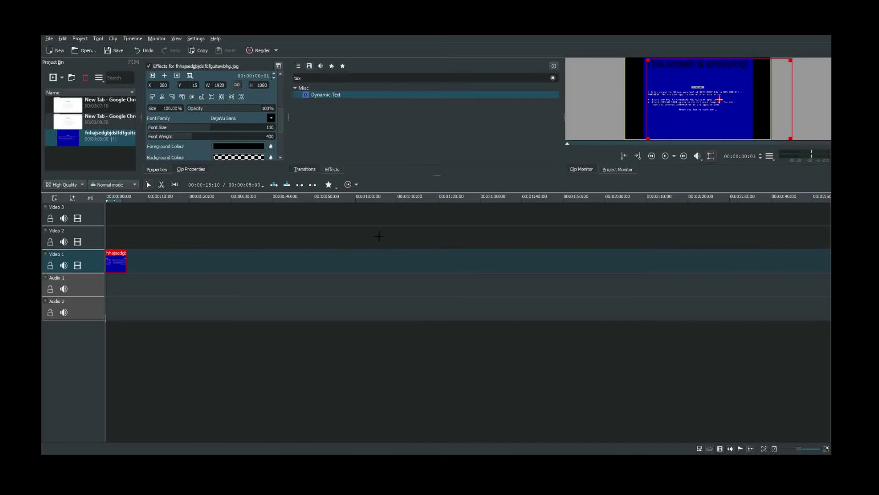
pyautogui.click(506, 316)
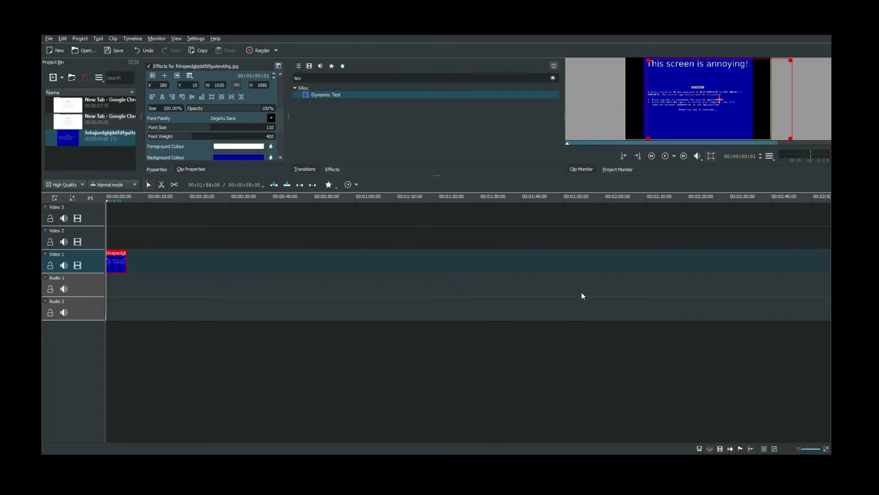
pyautogui.click(711, 156)
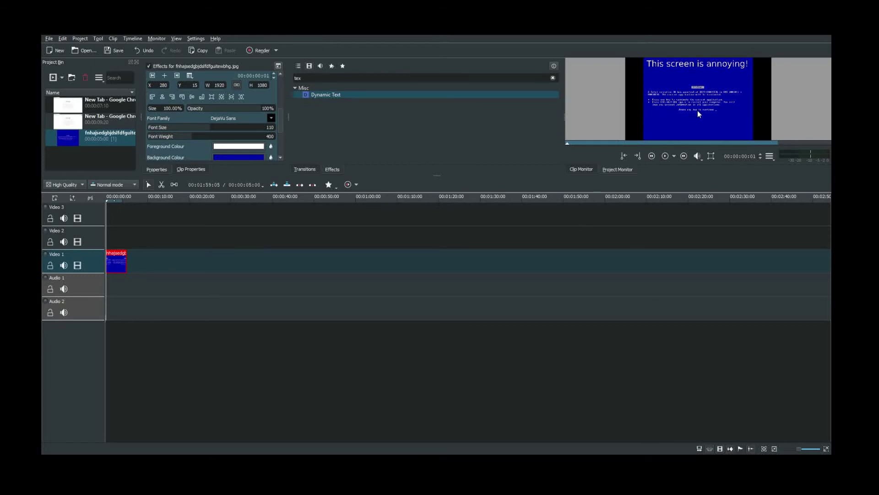
# Search the effects for "blur" and apply Box Blur to the blue image on Video 1.
pyautogui.click(306, 168)
pyautogui.click(336, 170)
pyautogui.click(552, 77)
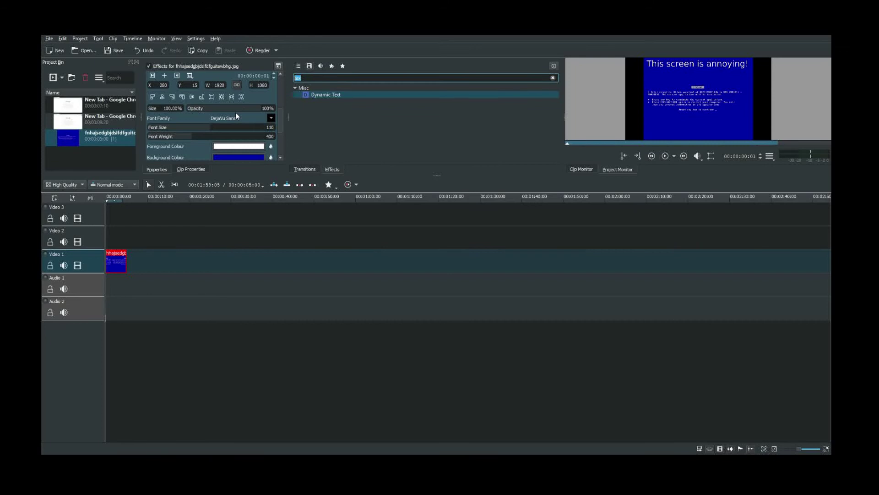
pyautogui.scroll(5, 235, 112)
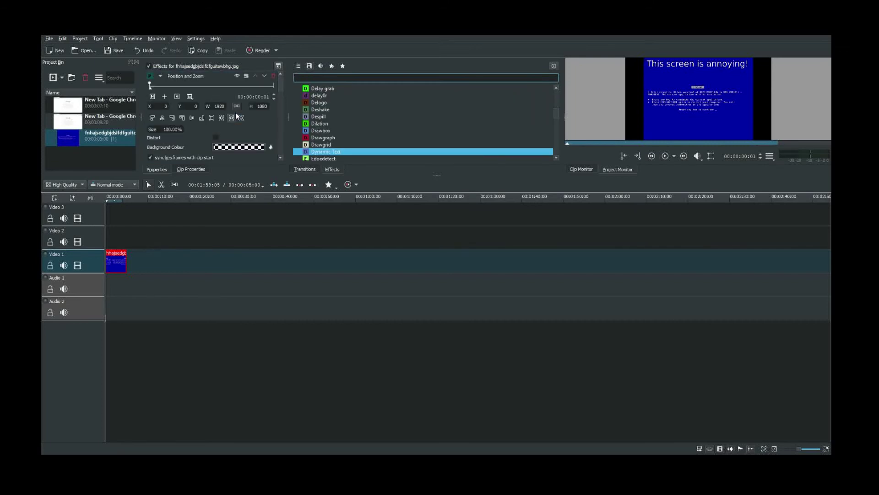
pyautogui.write('blur')
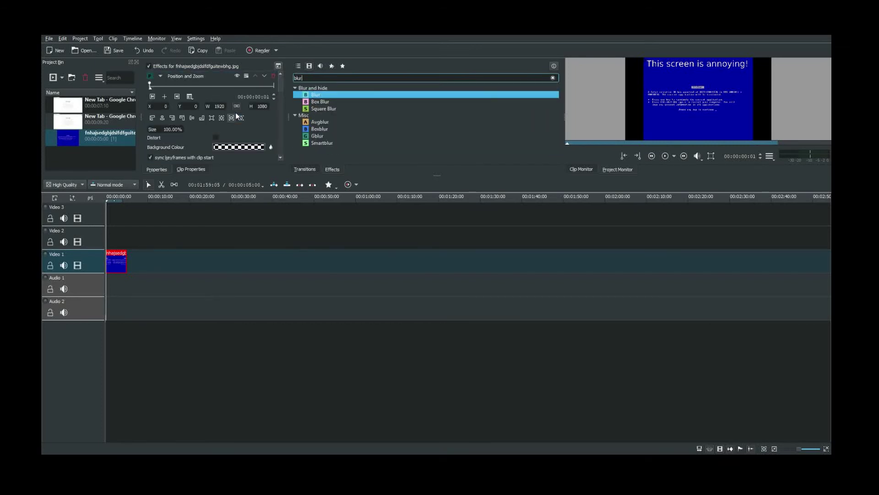
pyautogui.moveTo(318, 101); pyautogui.dragTo(145, 265)
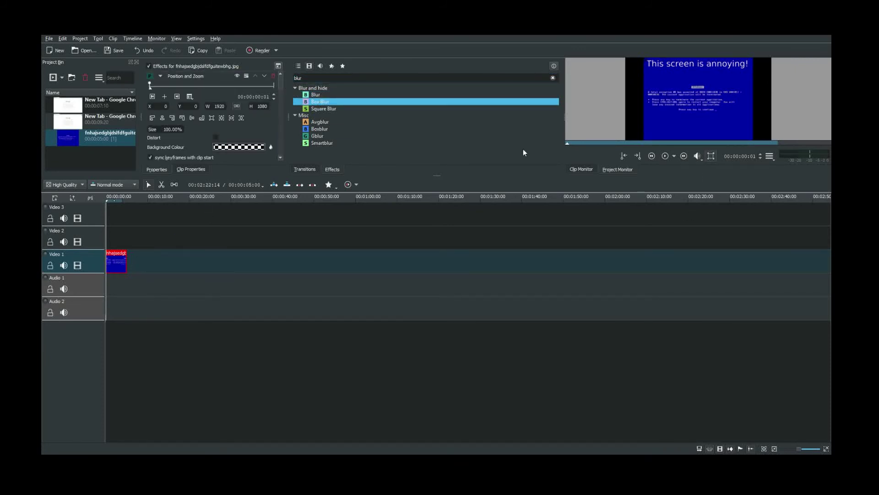
# Set the Box Blur factor to 36 and its horizontal multiplicator to 5.
pyautogui.moveTo(280, 84); pyautogui.dragTo(274, 152)
pyautogui.moveTo(178, 146); pyautogui.dragTo(275, 151)
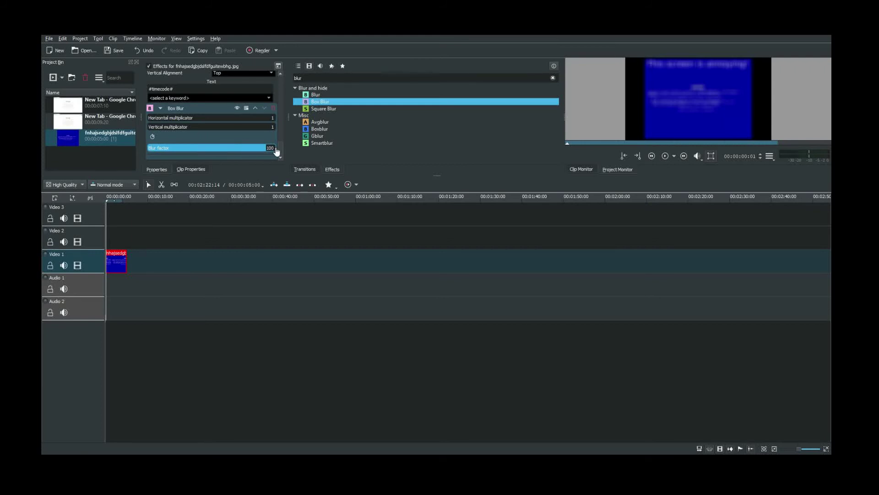
pyautogui.click(192, 149)
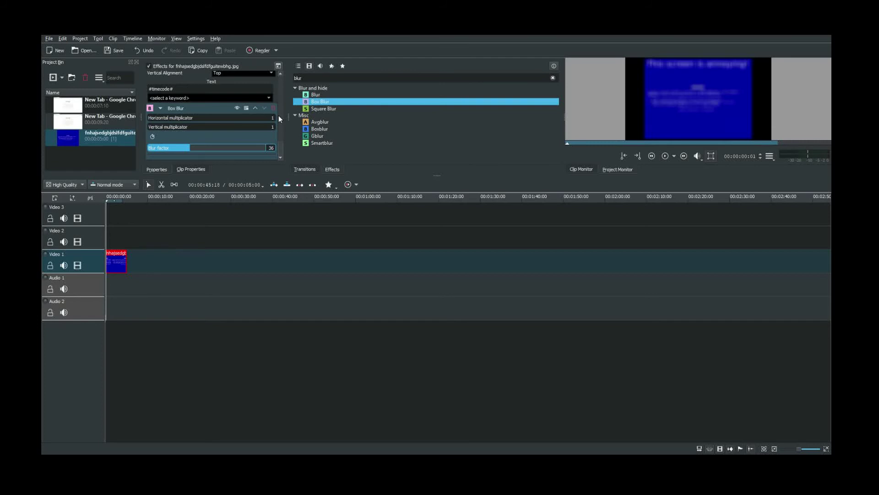
pyautogui.press('BackSpace')
pyautogui.write('5')
pyautogui.press('Return')
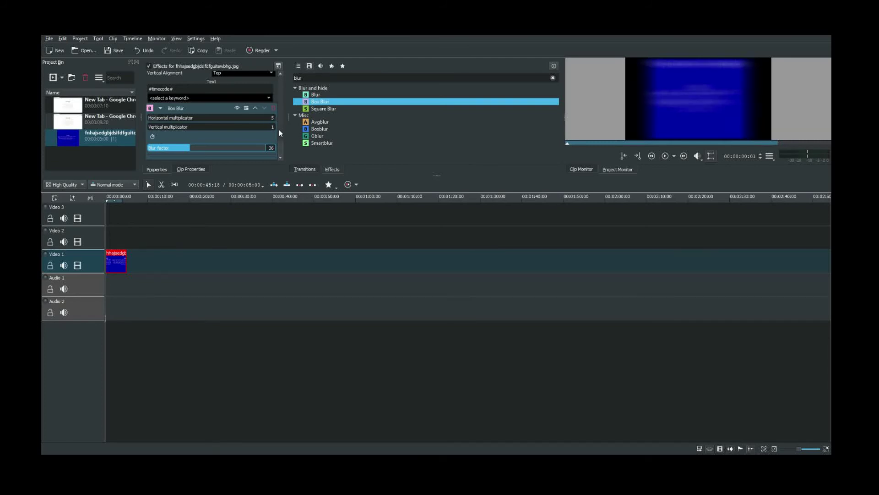
# Try Box Blur multiplicators of 31 horizontal and 50 vertical, reset the vertical one to 1 and slightly lower the horizontal one.
pyautogui.moveTo(238, 120); pyautogui.dragTo(231, 145)
pyautogui.moveTo(177, 129); pyautogui.dragTo(347, 128)
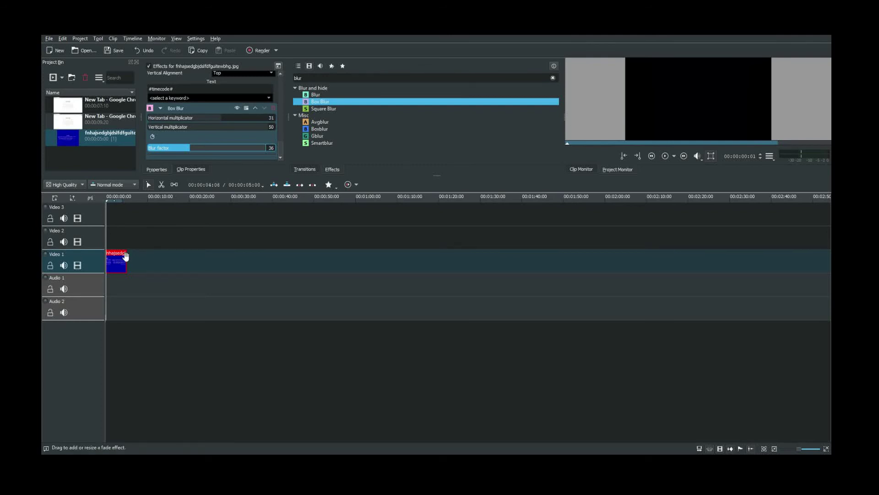
pyautogui.moveTo(243, 130); pyautogui.dragTo(147, 137)
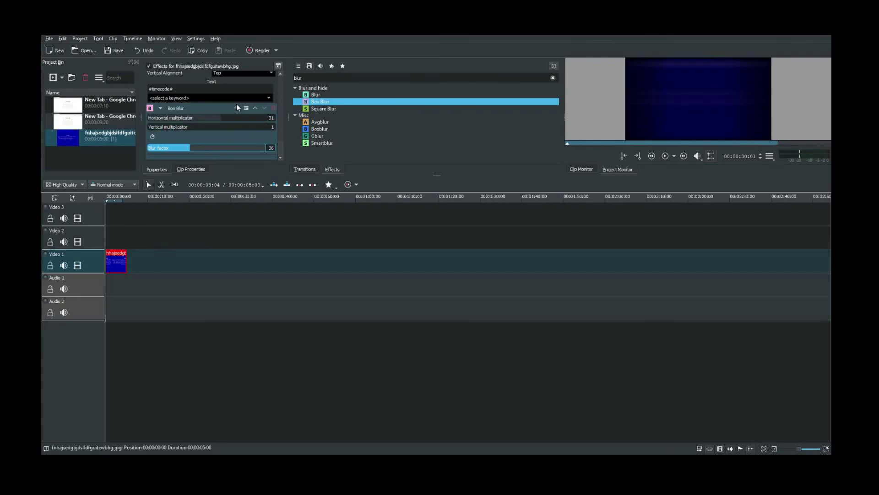
pyautogui.moveTo(219, 117); pyautogui.dragTo(211, 118)
# Add the 16_36_51 Chrome clip to Video 2 at about 4 seconds, overlapping the blue image, and place a Dissolve transition between them.
pyautogui.moveTo(92, 120); pyautogui.dragTo(125, 240)
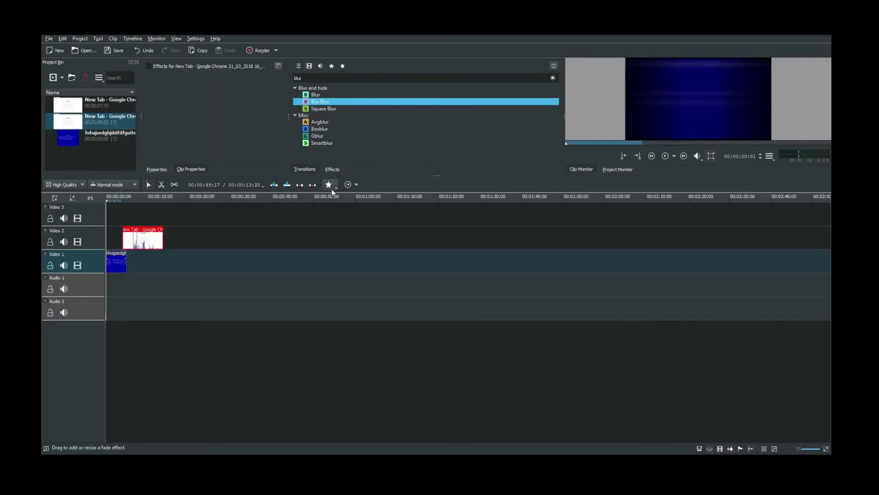
pyautogui.click(310, 169)
pyautogui.click(333, 170)
pyautogui.click(306, 169)
pyautogui.scroll(-4, 315, 125)
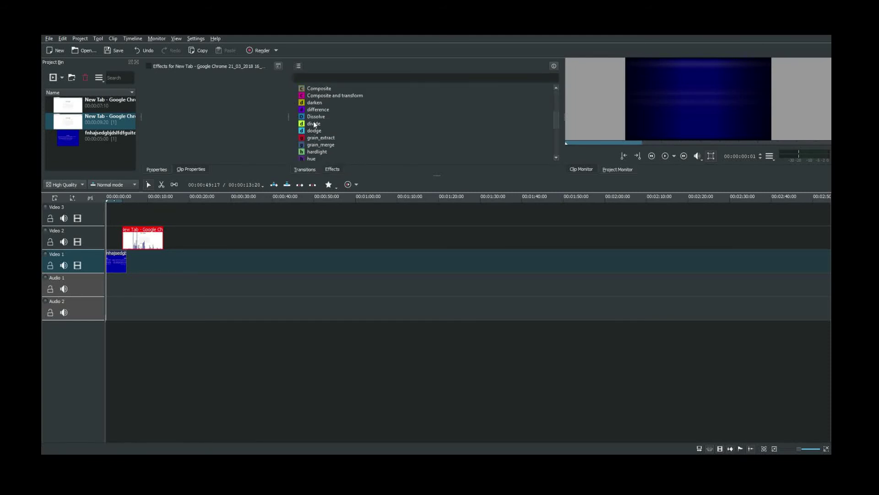
pyautogui.moveTo(322, 117)
pyautogui.mouseDown()
pyautogui.moveTo(304, 200)
pyautogui.moveTo(161, 257)
pyautogui.moveTo(145, 247)
pyautogui.moveTo(153, 257)
pyautogui.moveTo(124, 257)
pyautogui.moveTo(125, 267)
pyautogui.moveTo(126, 250)
pyautogui.mouseUp()
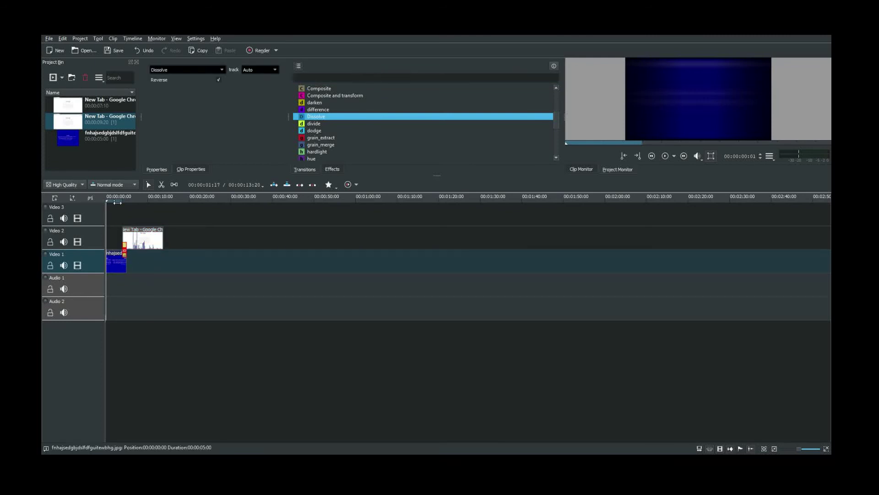
# Play the timeline from the start through the Dissolve between the blue image and the Chrome clip, stopping at about 7 seconds.
pyautogui.click(115, 200)
pyautogui.click(665, 156)
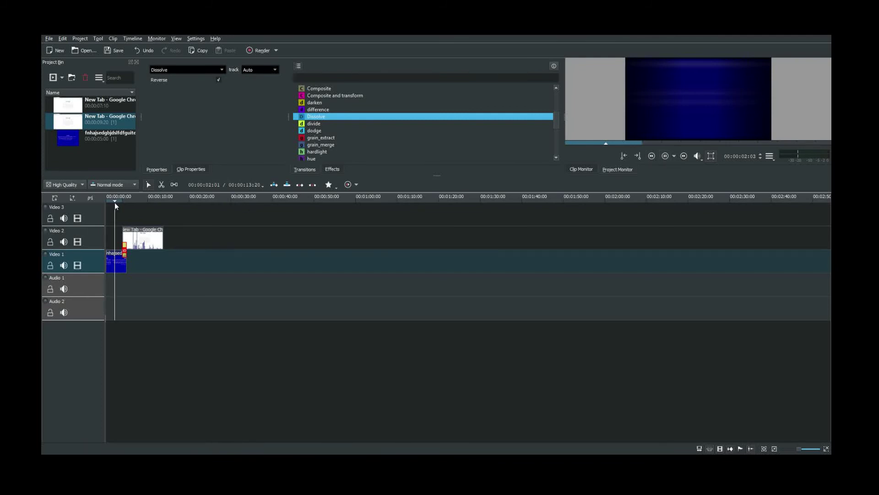
pyautogui.moveTo(114, 202); pyautogui.dragTo(96, 205)
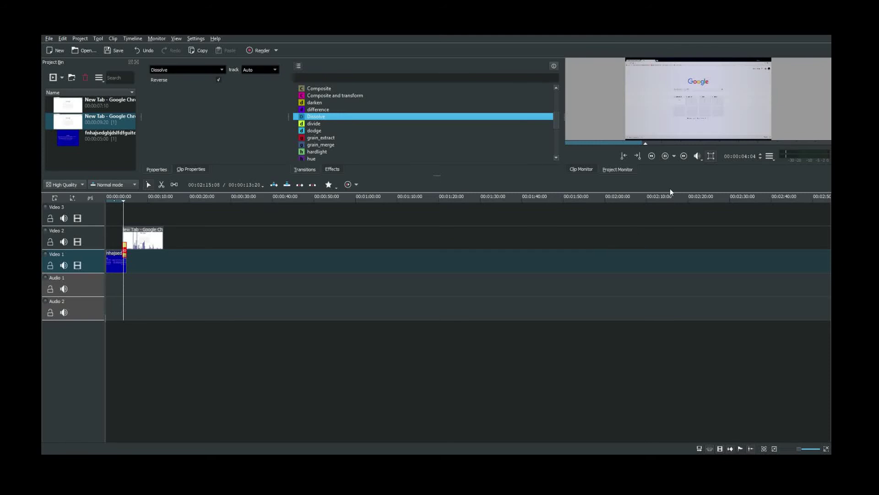
pyautogui.click(667, 158)
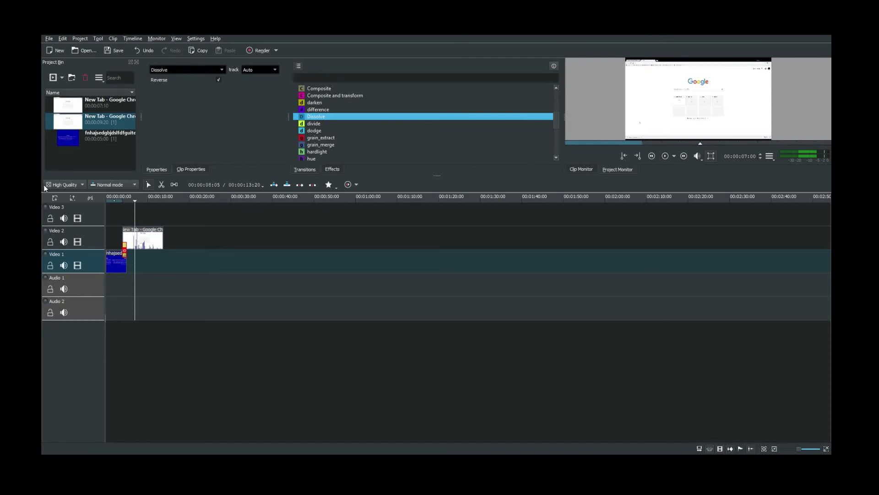
# Clear the "blur" search filter so the full effects list is available.
pyautogui.click(328, 78)
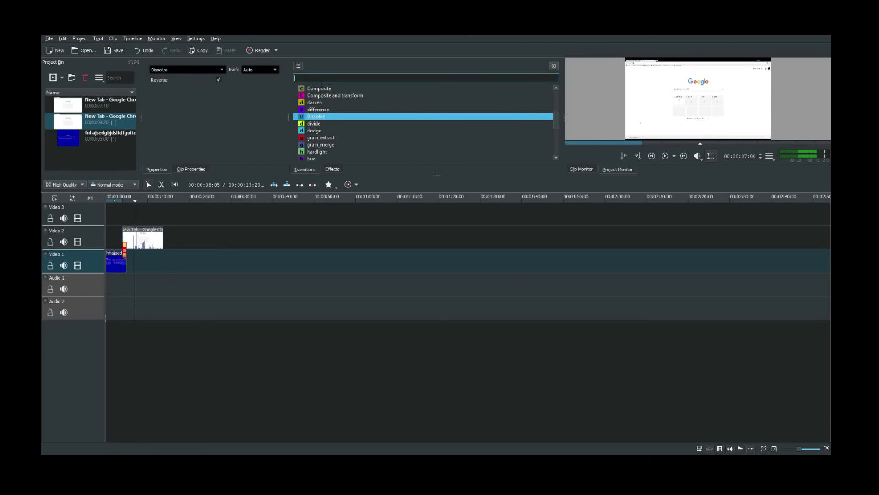
pyautogui.click(331, 173)
pyautogui.click(317, 79)
pyautogui.press('BackSpace')
pyautogui.press('BackSpace')
pyautogui.press('BackSpace')
pyautogui.press('BackSpace')
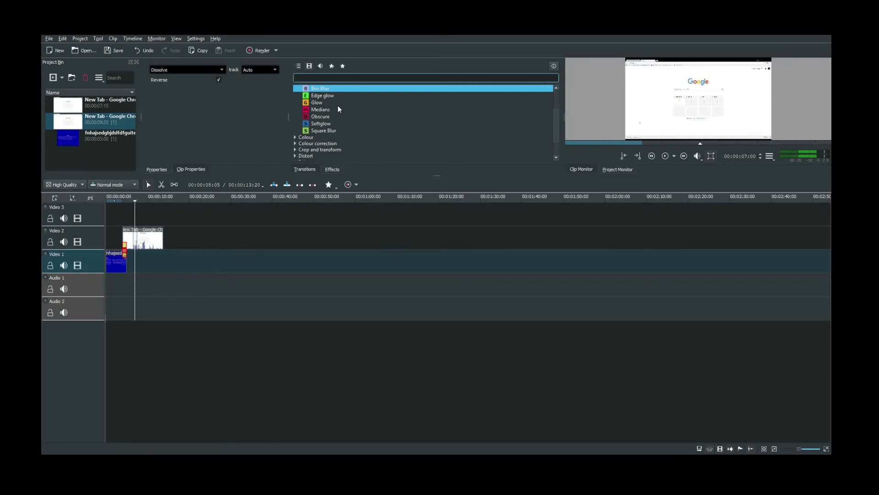
# Apply the Speed effect from the Motion category to the Chrome clip on Video 2.
pyautogui.scroll(-2, 330, 136)
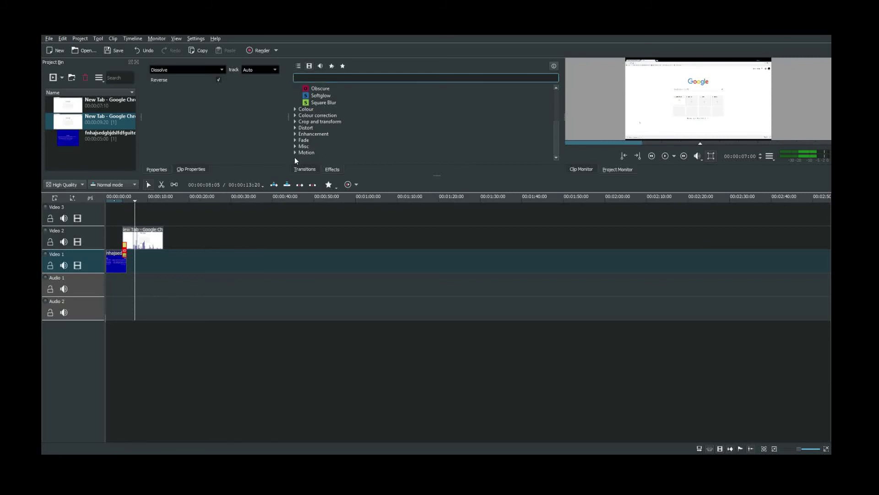
pyautogui.click(312, 171)
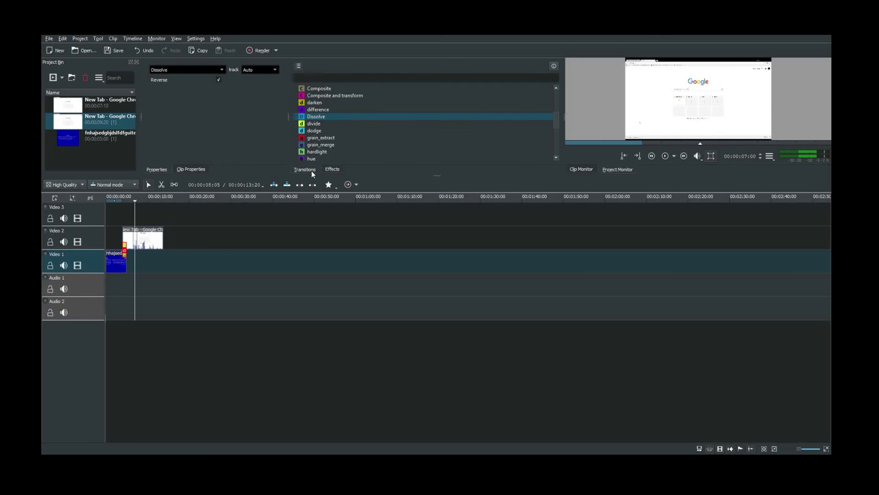
pyautogui.click(332, 170)
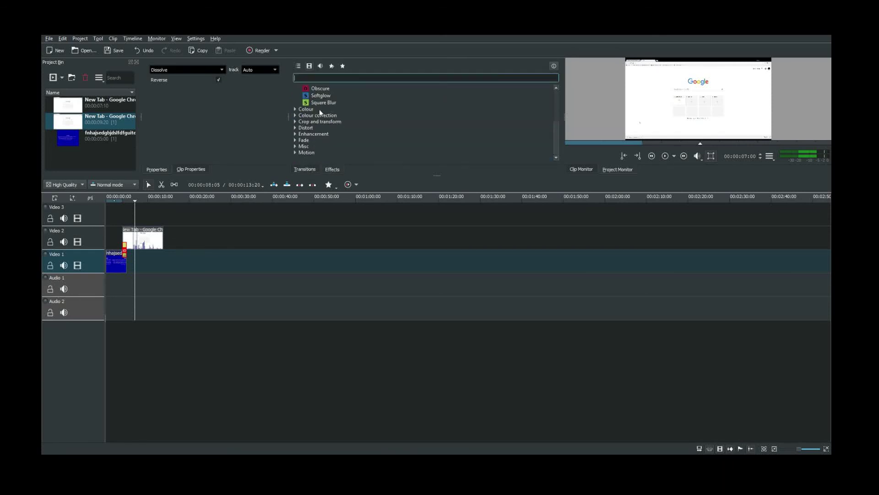
pyautogui.click(295, 152)
pyautogui.scroll(-1, 302, 150)
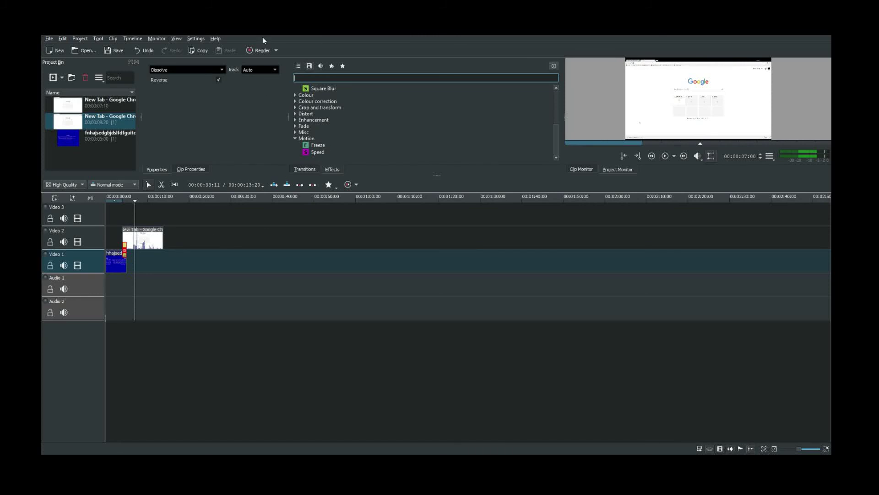
pyautogui.moveTo(314, 151); pyautogui.dragTo(149, 239)
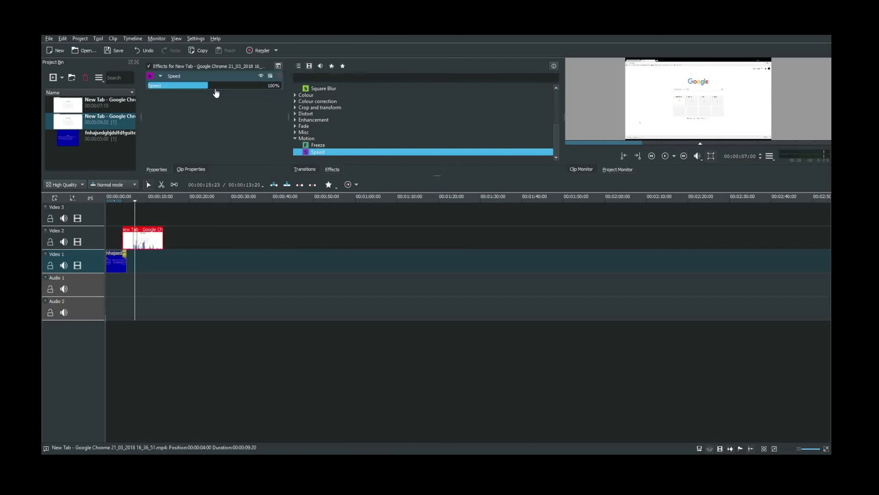
# Try different speeds for the Chrome clip on Video 2, including 729% and 1186%, and set its Speed effect to 400%.
pyautogui.moveTo(174, 90); pyautogui.dragTo(131, 87)
pyautogui.moveTo(206, 91); pyautogui.dragTo(237, 94)
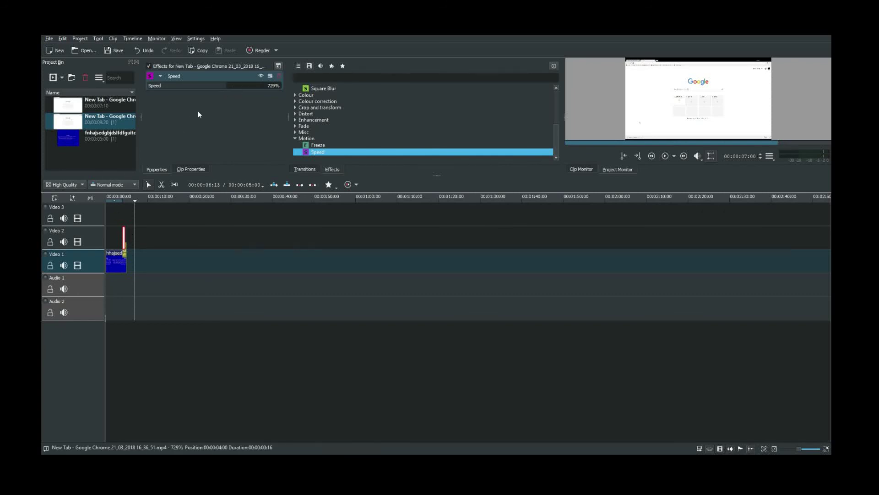
pyautogui.click(256, 229)
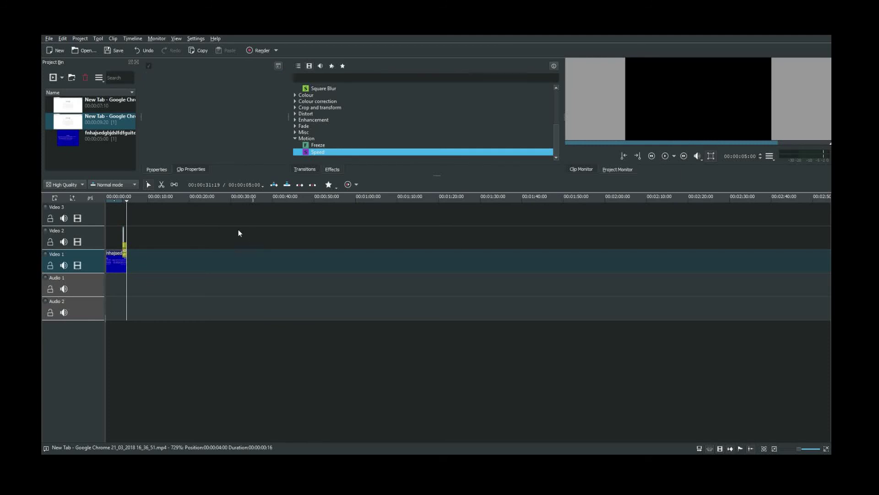
pyautogui.click(124, 233)
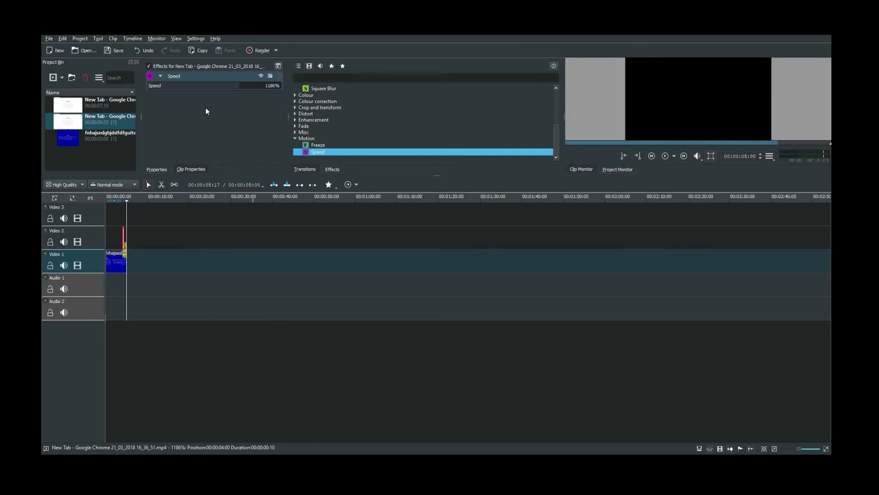
pyautogui.moveTo(238, 85); pyautogui.dragTo(221, 96)
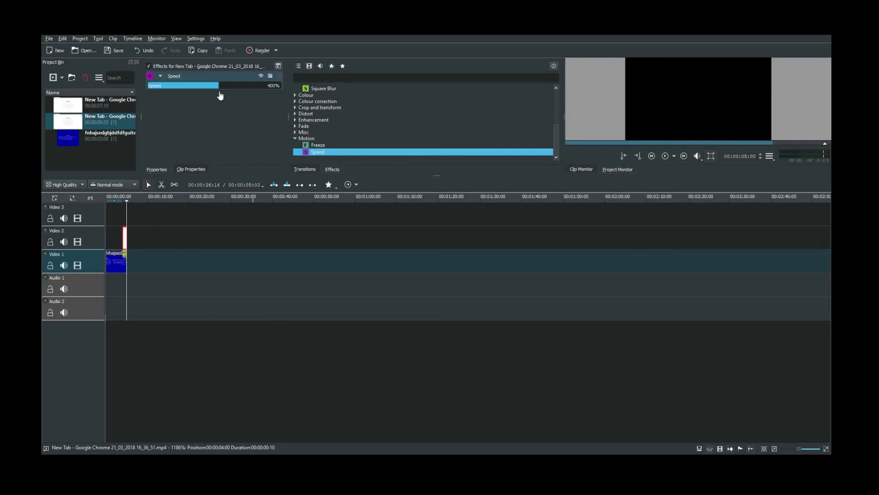
# Check frames in the Dissolve overlap, and play the timeline from near the start to preview the sped-up Chrome clip.
pyautogui.click(125, 202)
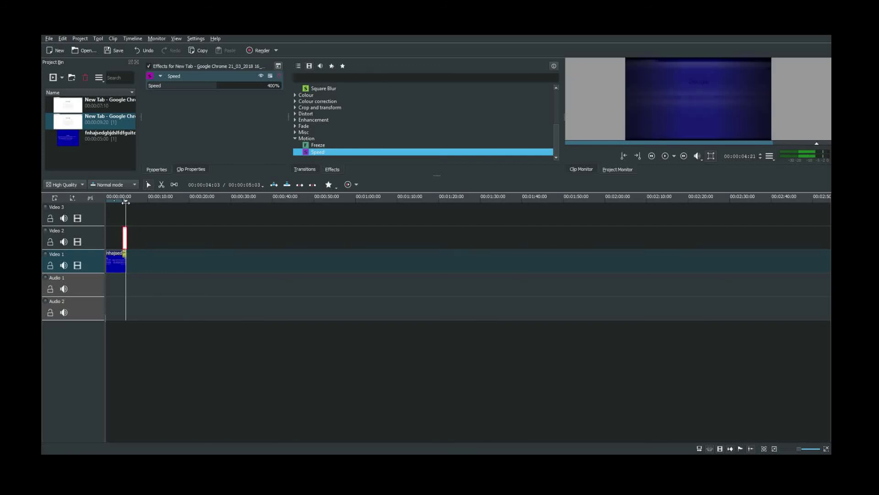
pyautogui.click(124, 202)
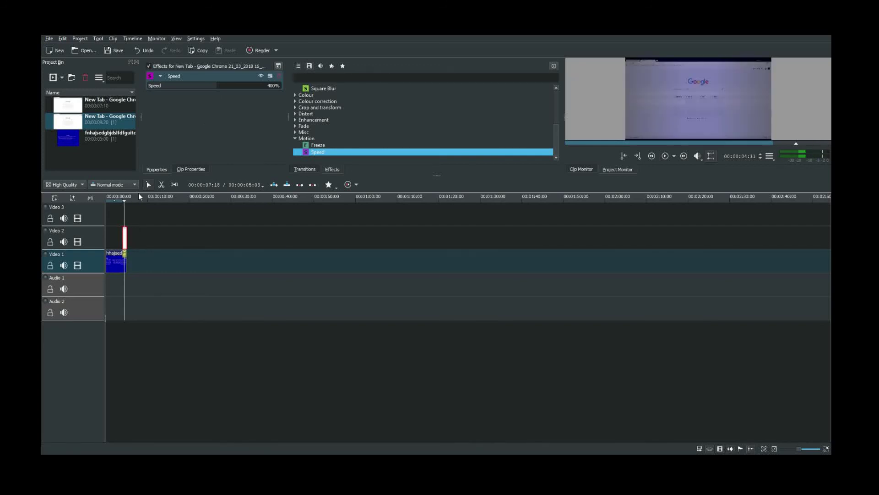
pyautogui.click(108, 197)
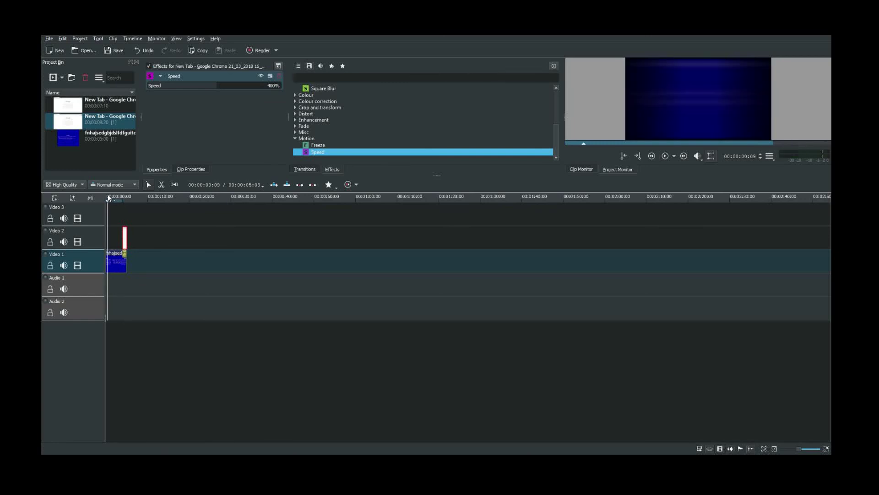
pyautogui.click(665, 155)
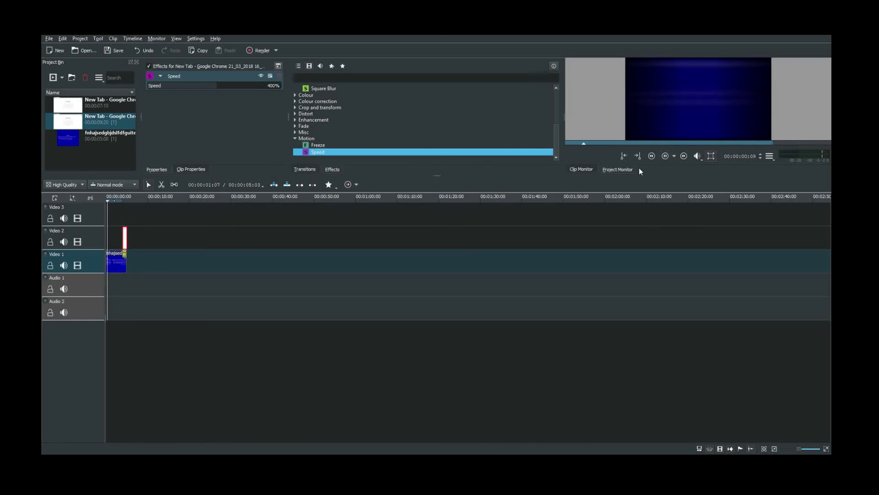